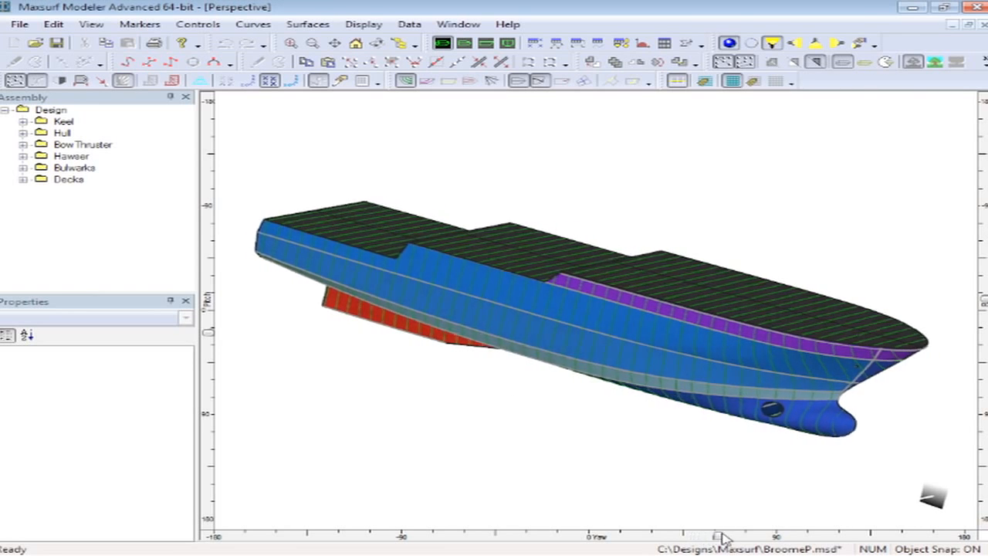
- Orbit the perspective view and select each hull surface in turn to inspect its properties
left_click_drag(985, 299, 986, 360)
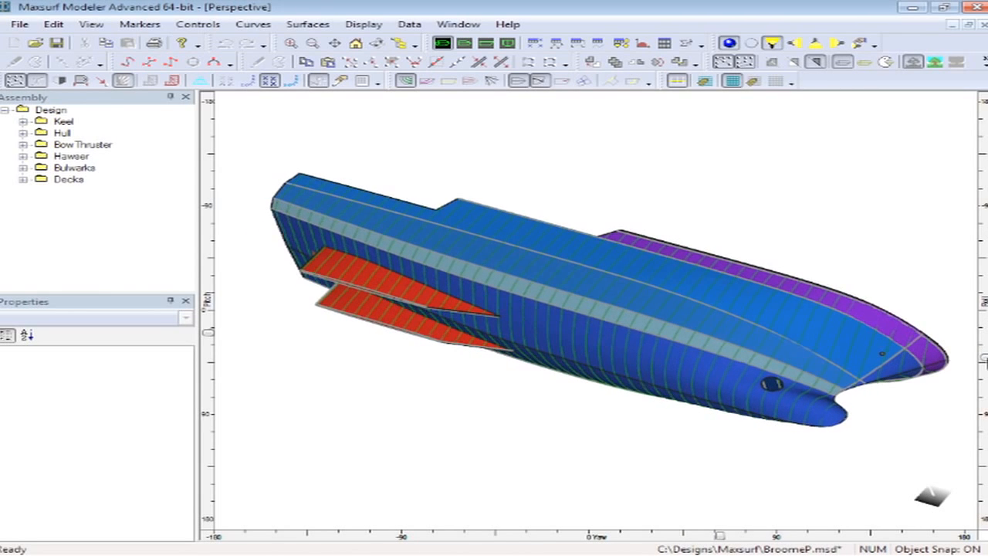
left_click(929, 356)
left_click(903, 369)
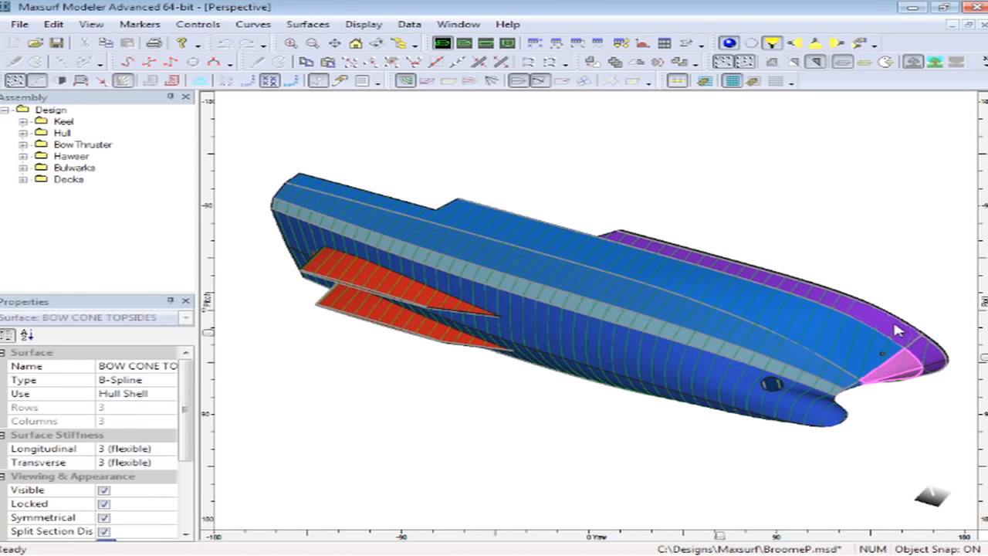
left_click(896, 326)
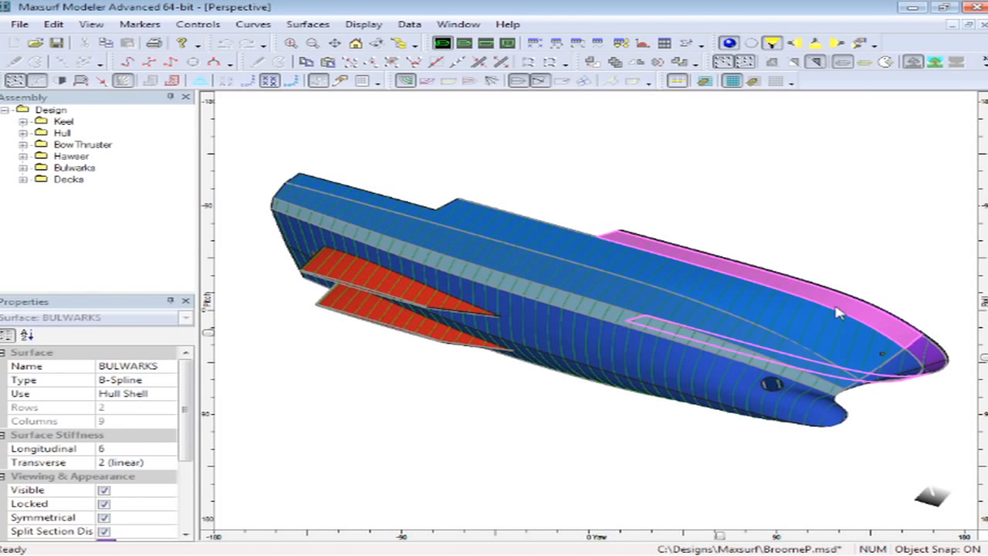
left_click(747, 301)
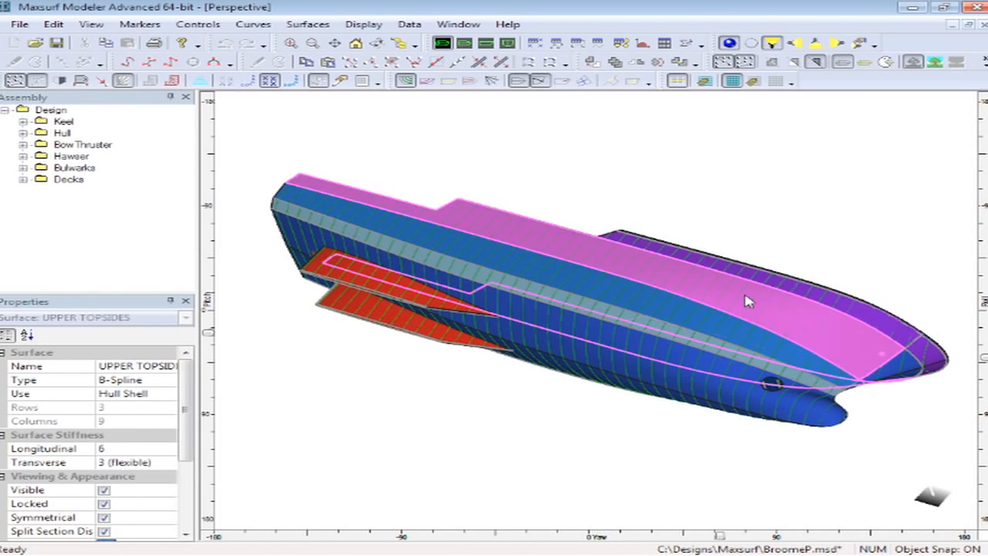
left_click(573, 279)
left_click(471, 278)
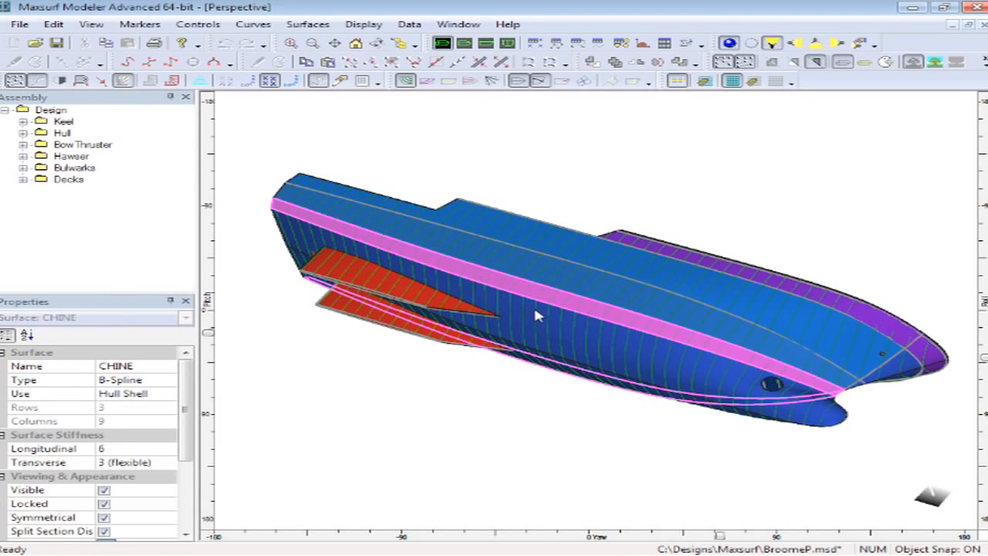
left_click(541, 316)
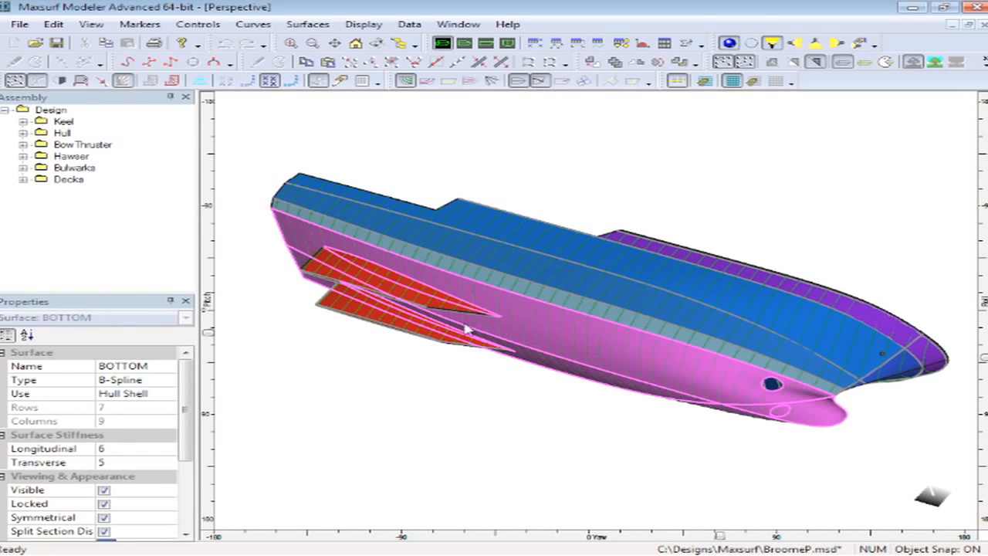
left_click(377, 284)
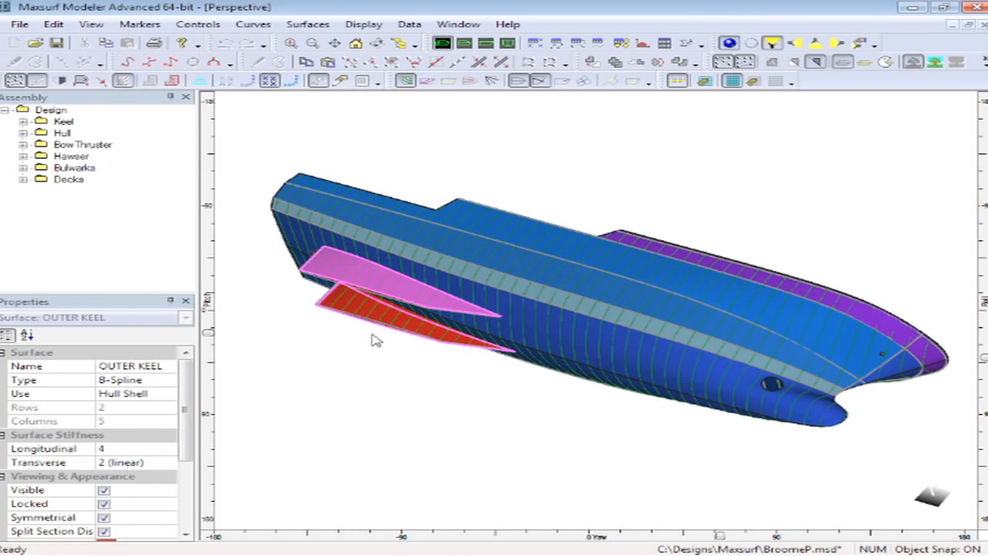
left_click(538, 413)
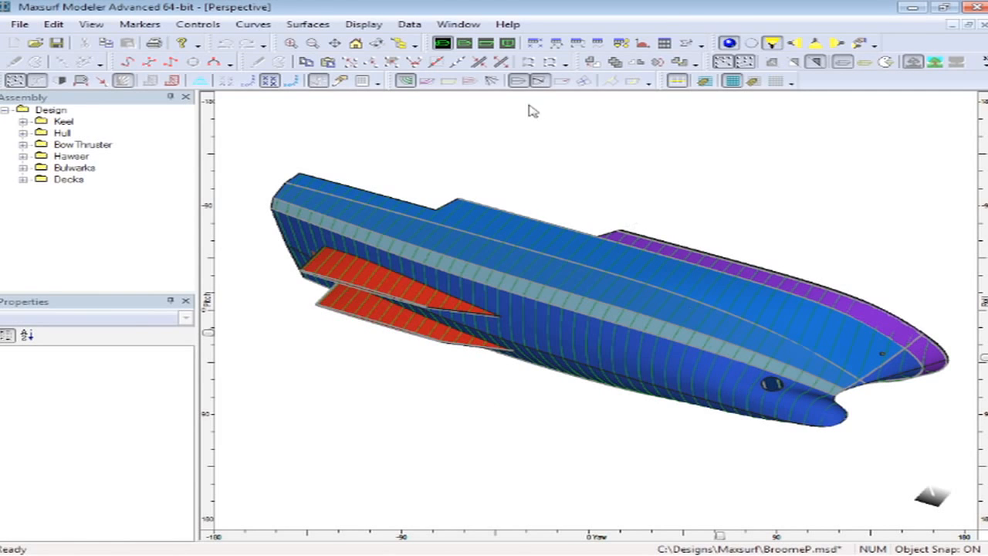
- Switch to the profile view, zoom in on the bow, and unlock the whole design assembly
left_click(486, 43)
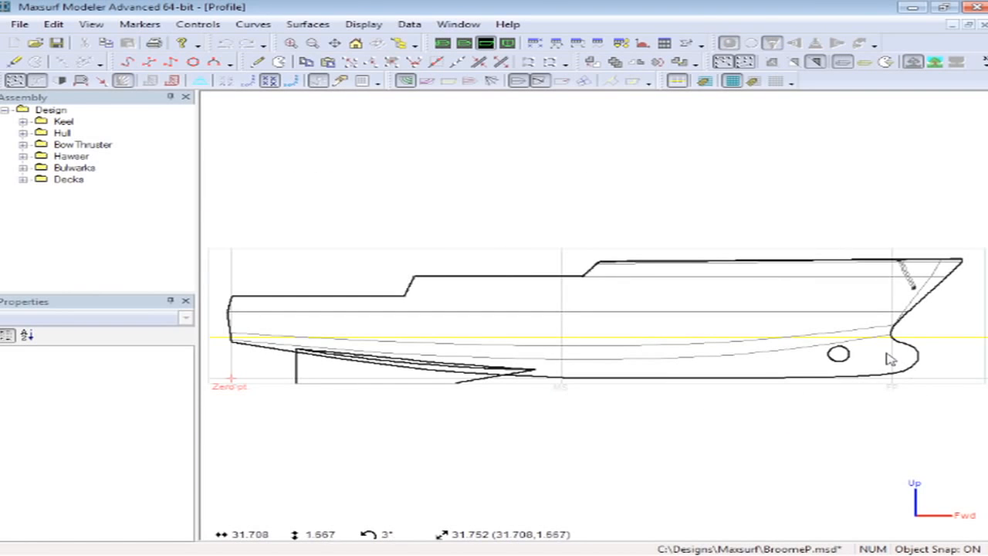
scroll(923, 349, "up", 5)
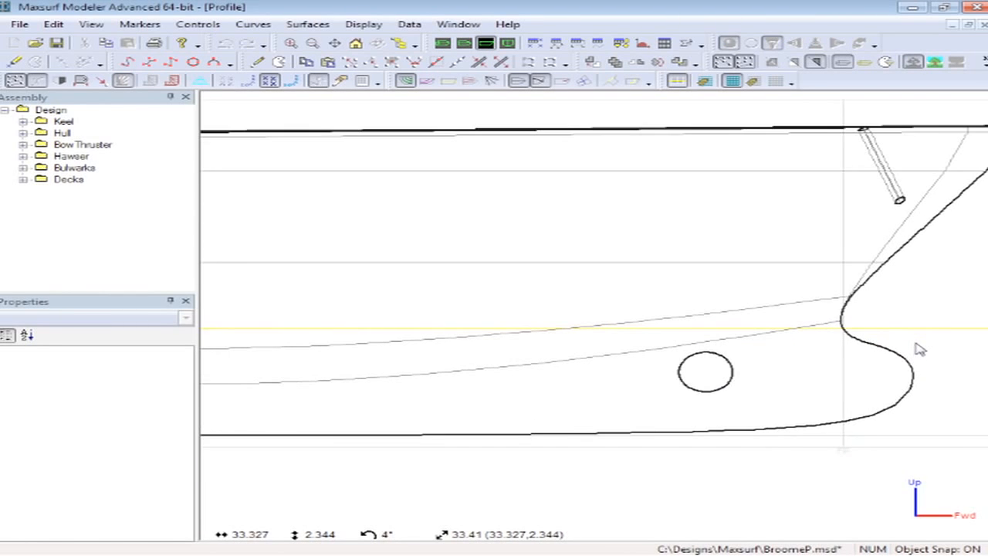
right_click(54, 112)
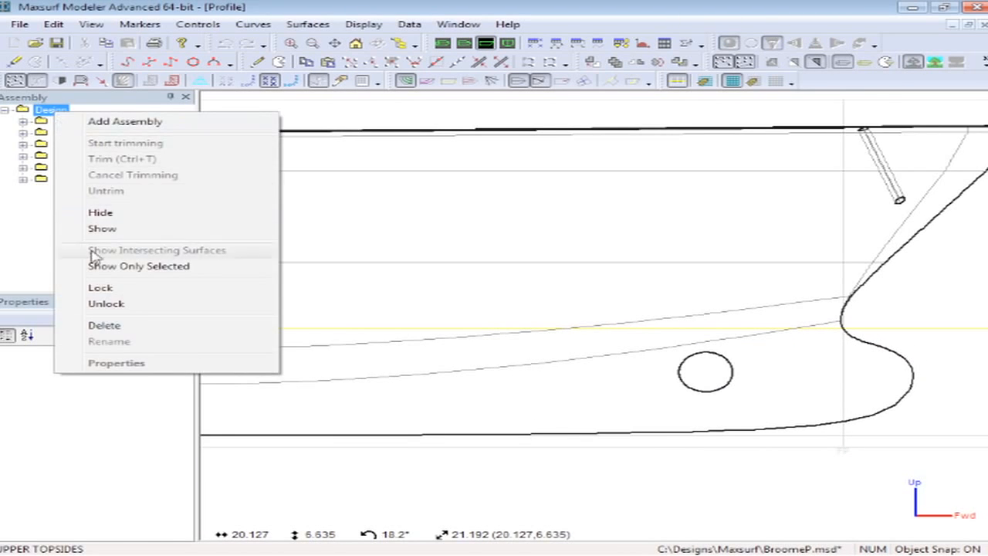
left_click(110, 305)
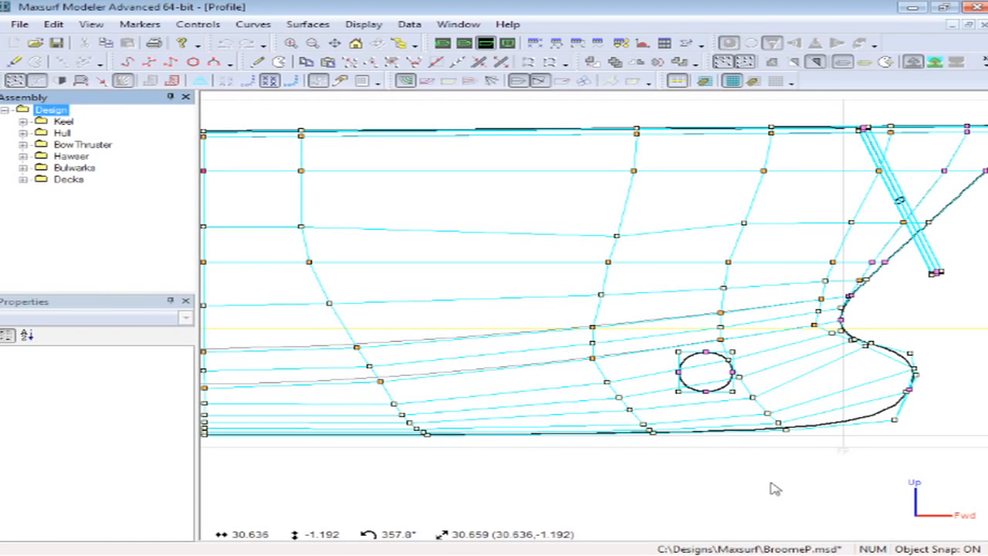
- Drag a control point on the bulbous bow slightly forward and display the section contour lines
left_click(16, 80)
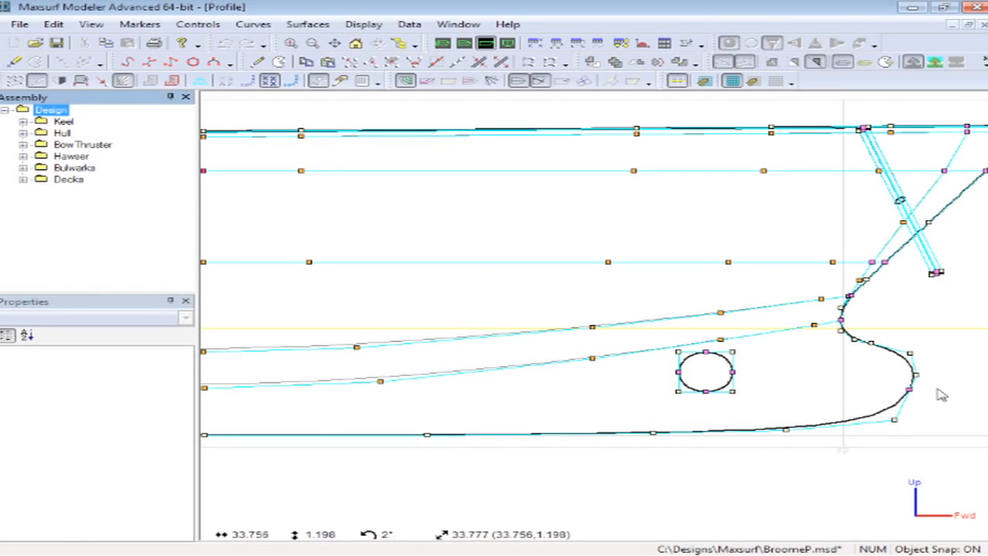
left_click(935, 390)
left_click_drag(823, 292, 925, 468)
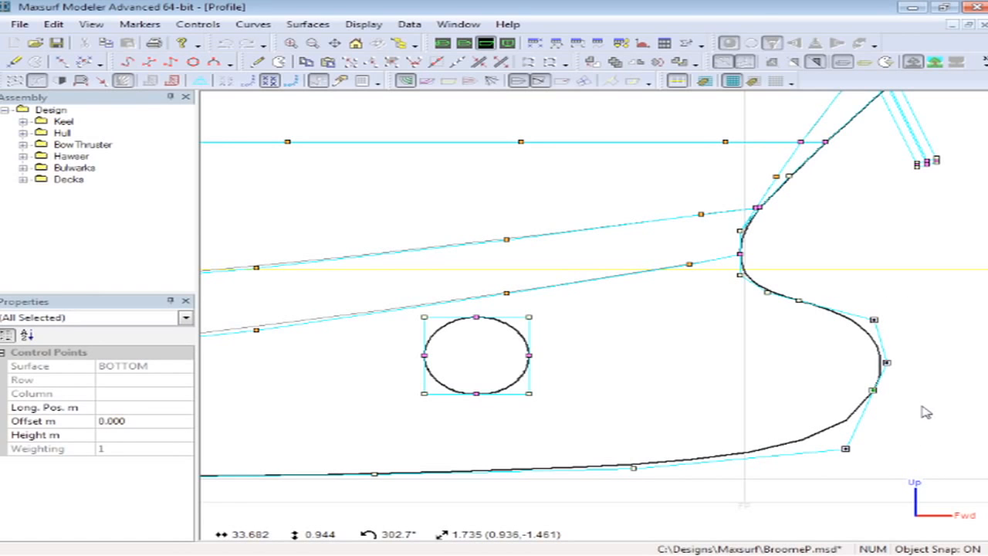
left_click(874, 390)
left_click_drag(877, 392, 888, 393)
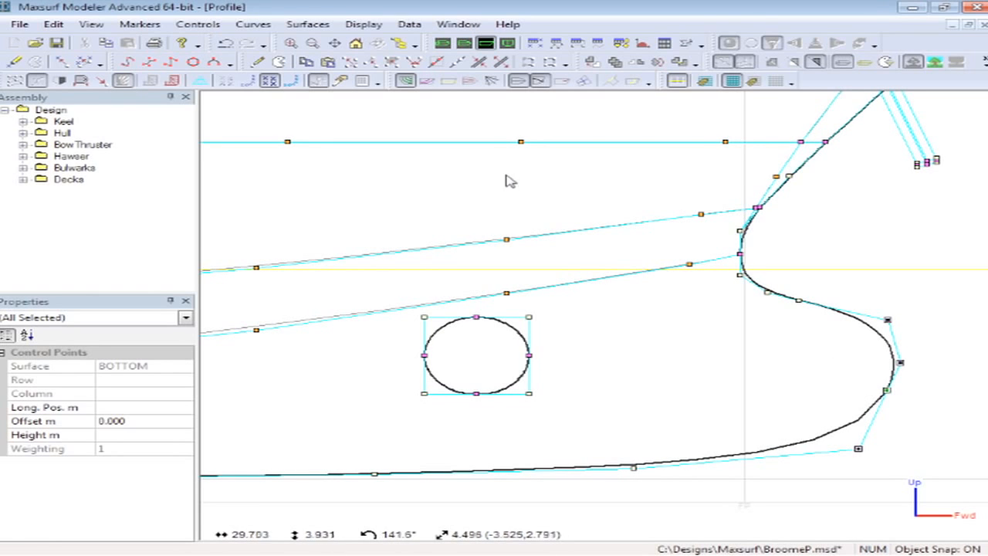
left_click(430, 81)
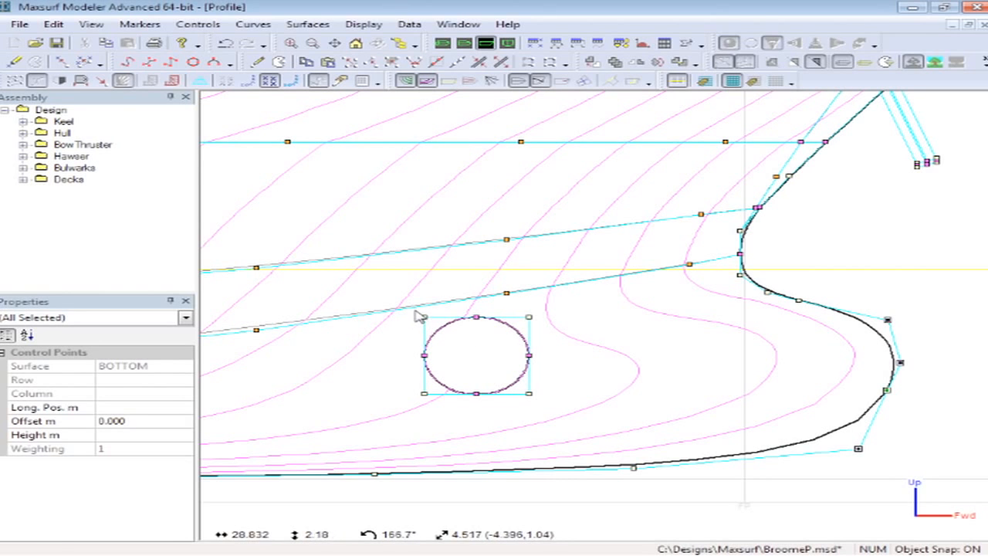
- Try moving the bow thruster tunnel's control points, then undo the move
left_click_drag(417, 317, 565, 420)
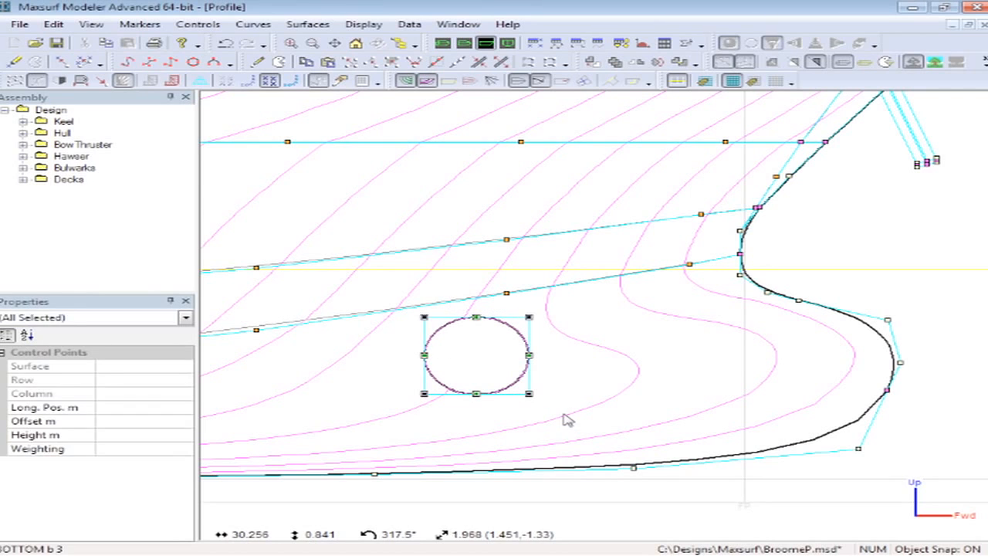
left_click_drag(477, 394, 461, 410)
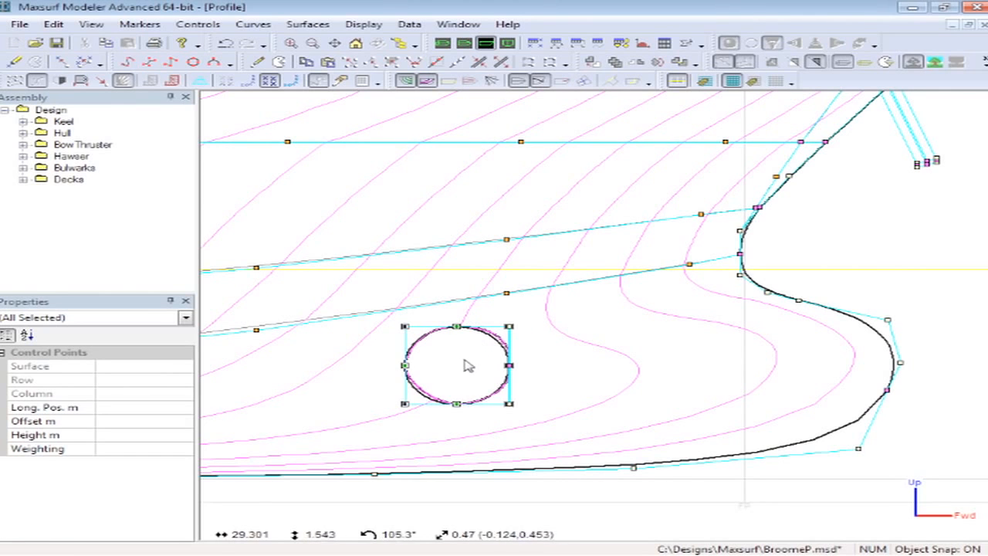
key("ctrl+z")
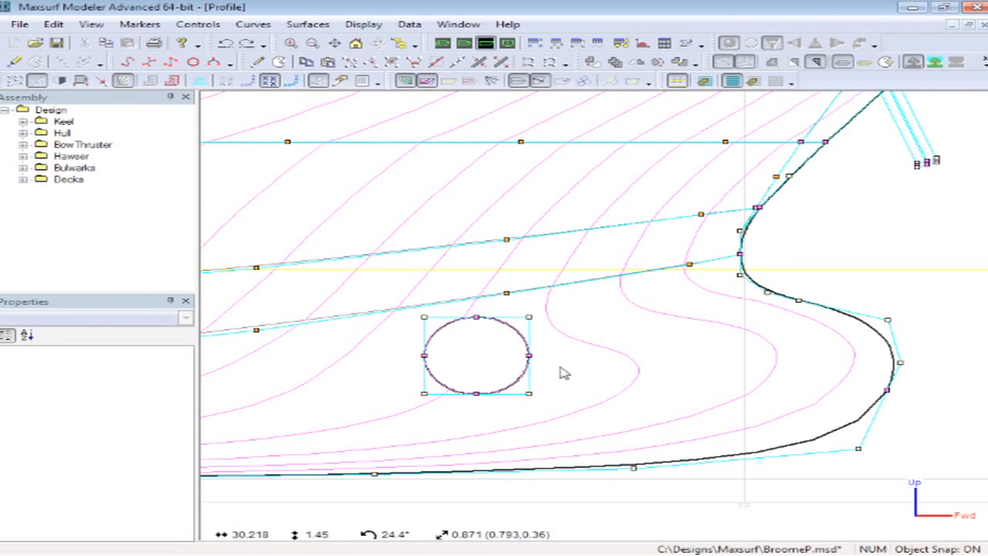
- Lock the Hull assembly and move the bow thruster tunnel slightly aft and down
left_click(15, 81)
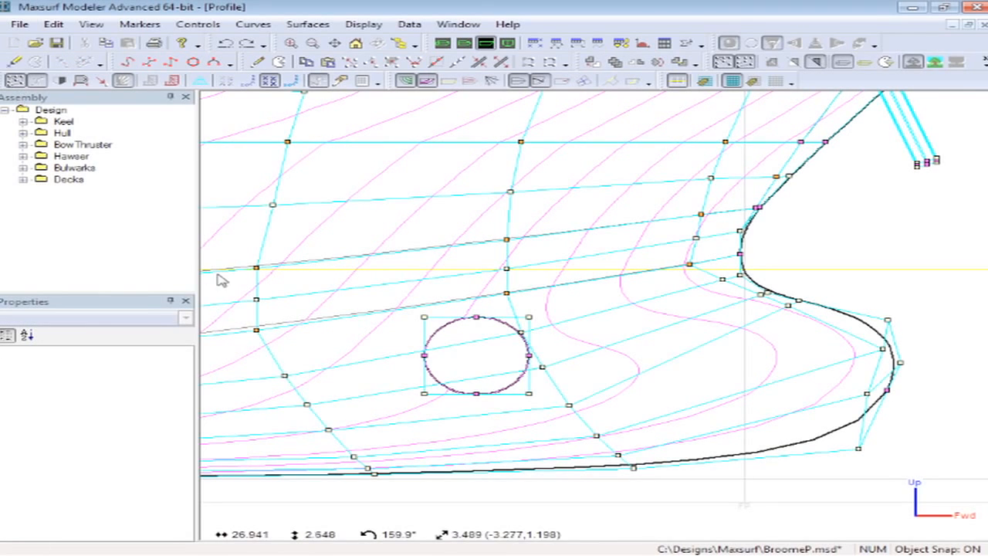
right_click(64, 134)
left_click(128, 310)
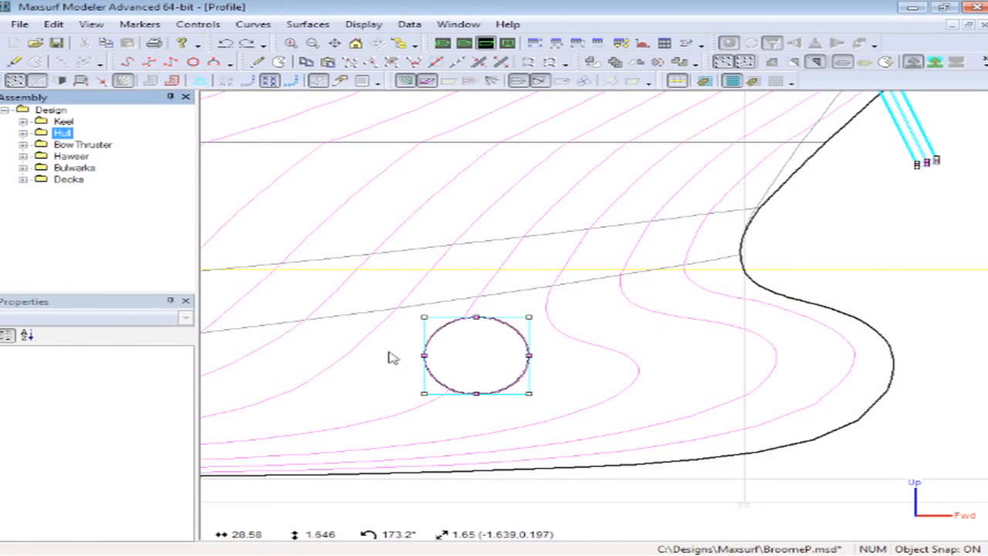
left_click_drag(411, 296, 576, 431)
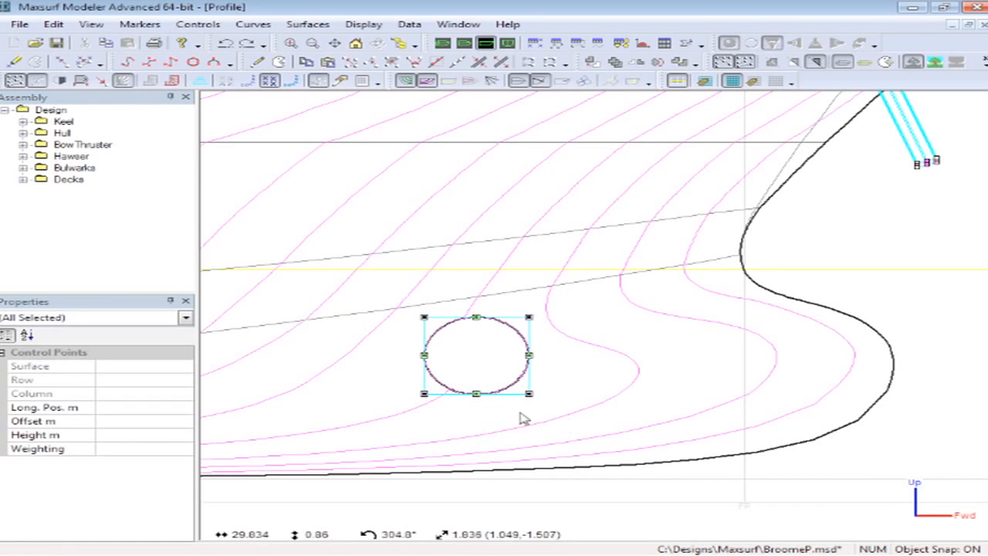
left_click_drag(423, 395, 410, 401)
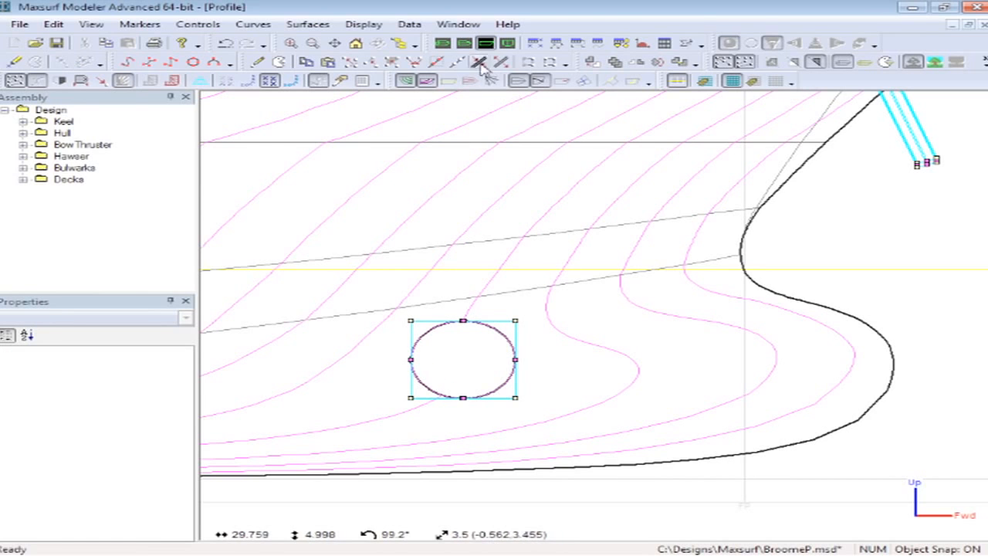
- Switch to the plan view, show the waterlines, and zoom in on the bow
left_click(464, 43)
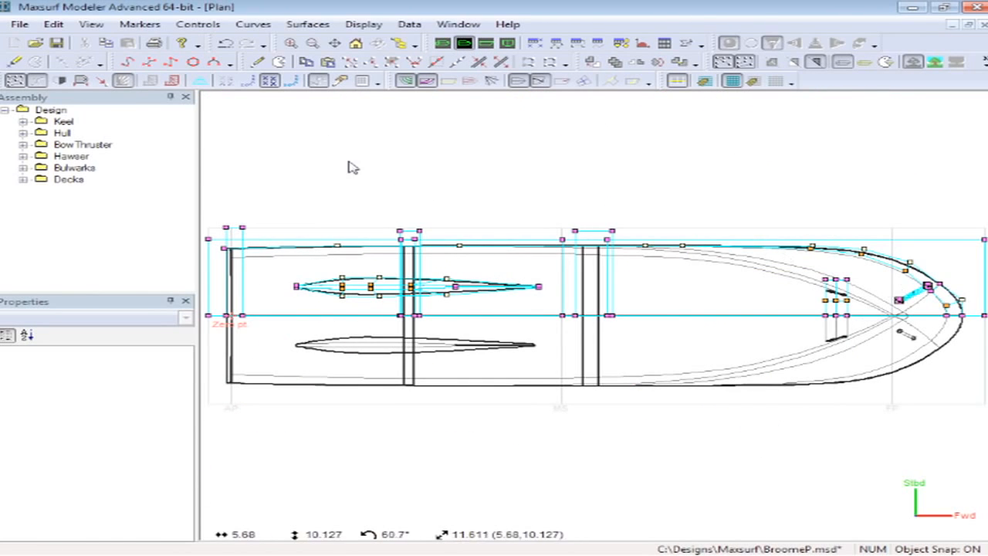
left_click(470, 80)
scroll(938, 278, "up", 5)
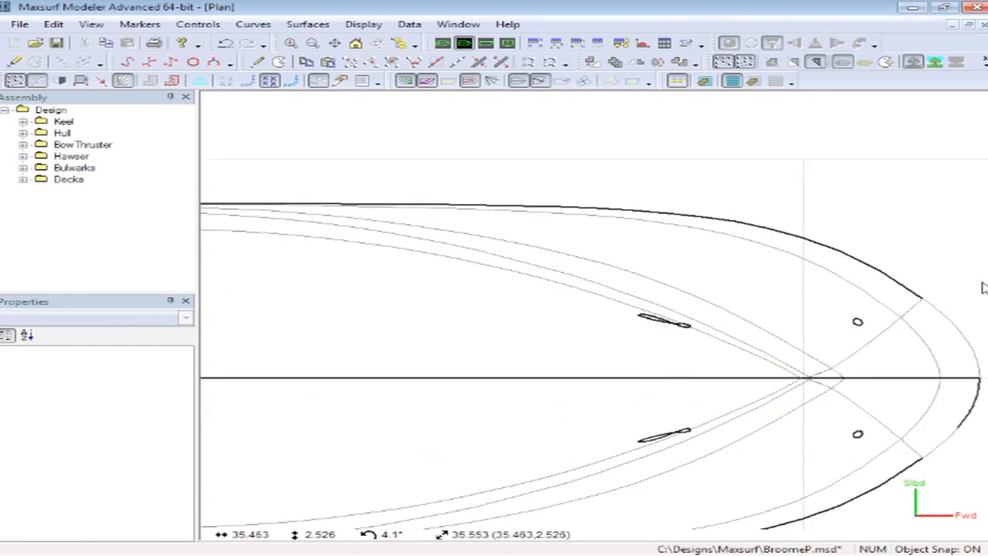
scroll(947, 286, "up", 1)
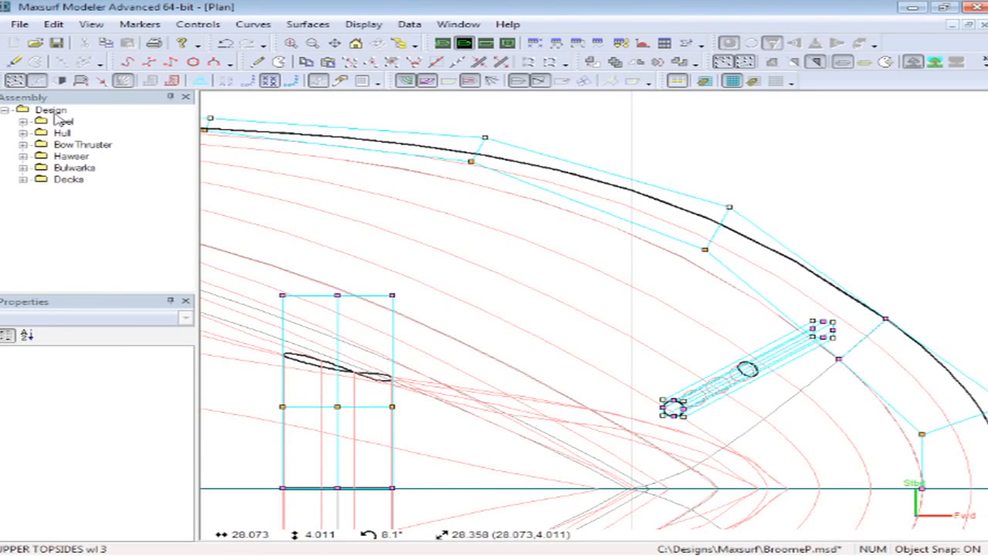
- Unlock the Hull assembly and select a control point on the bow topsides
right_click(61, 135)
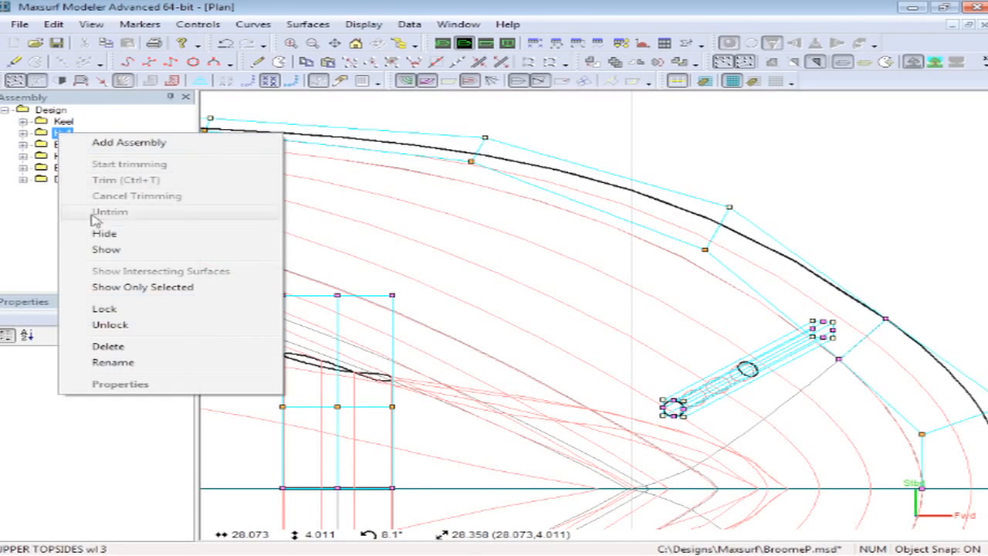
left_click(108, 326)
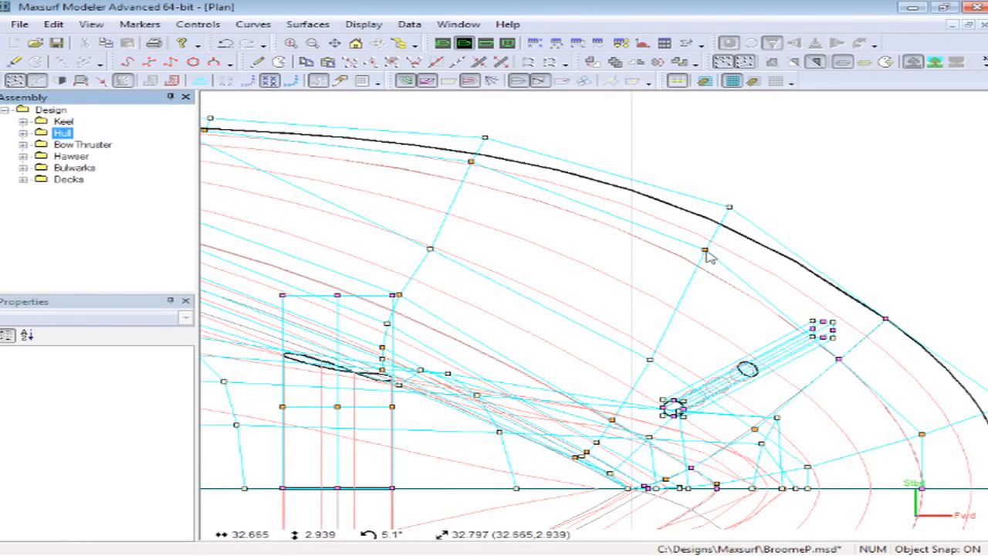
left_click(705, 251)
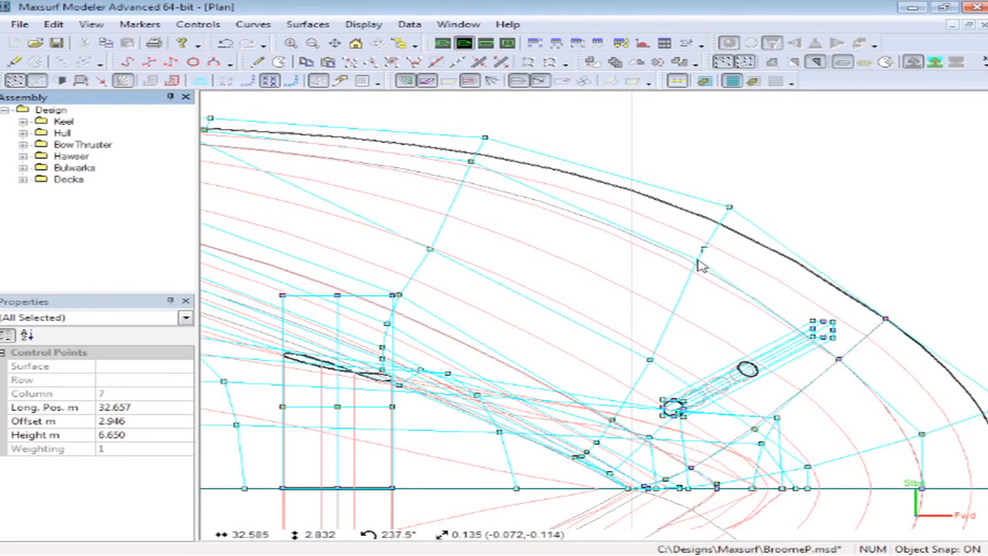
left_click_drag(702, 256, 702, 256)
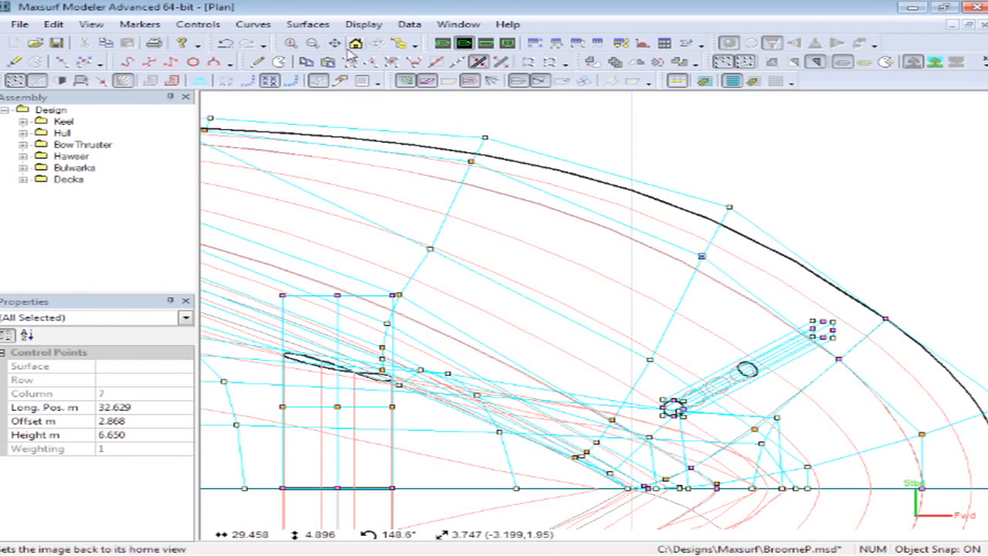
- Set the display precision to High
left_click(363, 24)
mouse_move(403, 120)
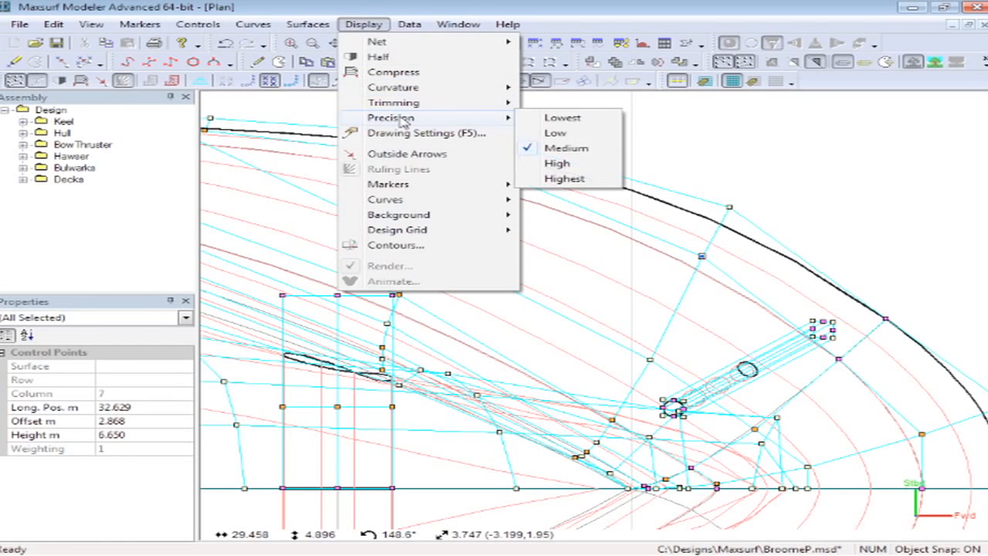
left_click(563, 169)
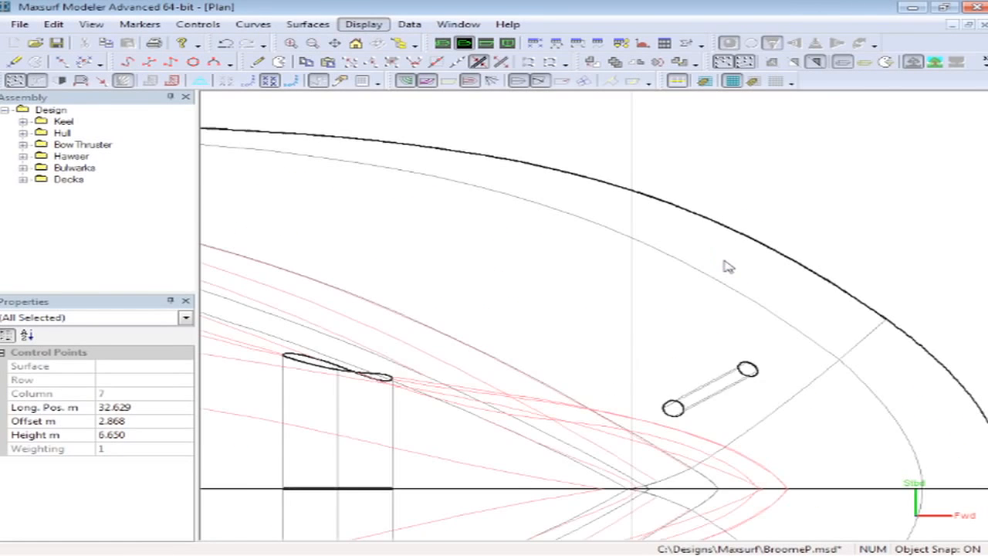
- Select the upper topsides surface and display its curvature porcupines
left_click(665, 260)
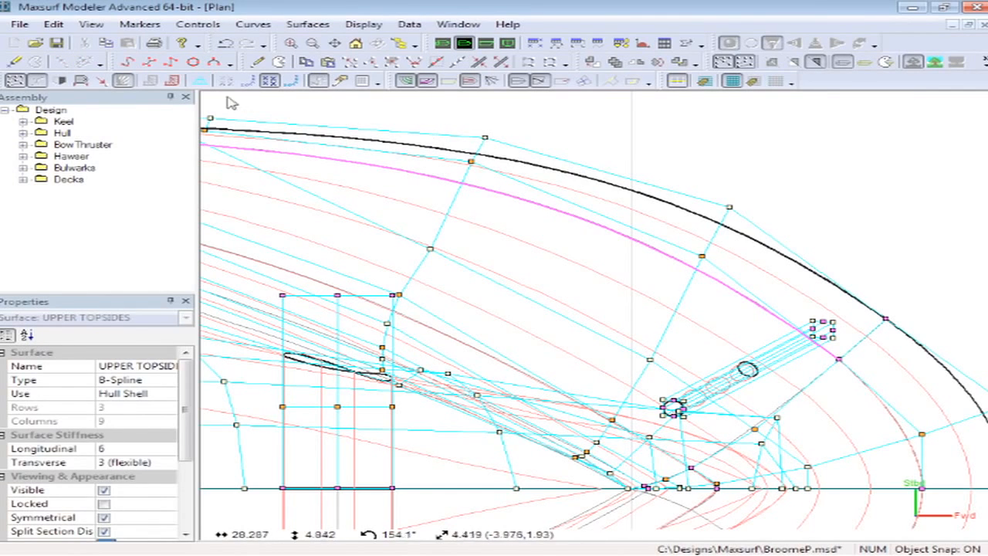
left_click(172, 80)
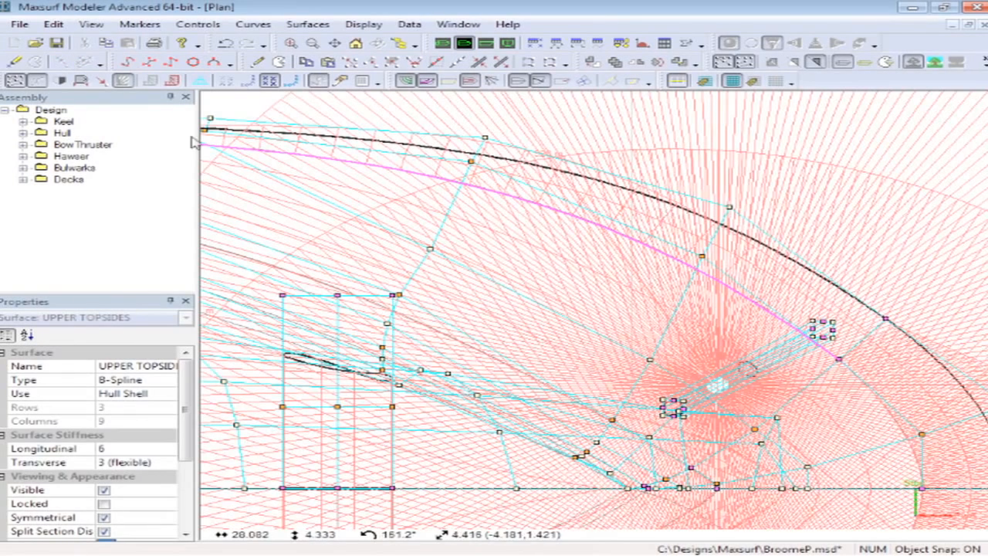
- Show only the Hull assembly and drag a bow topsides control point slightly outward in plan
right_click(63, 134)
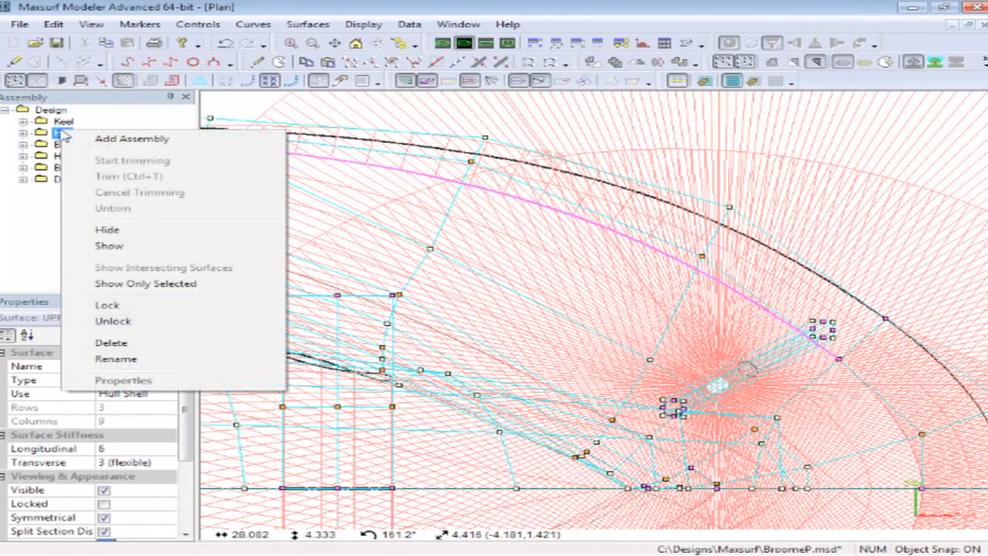
left_click(147, 283)
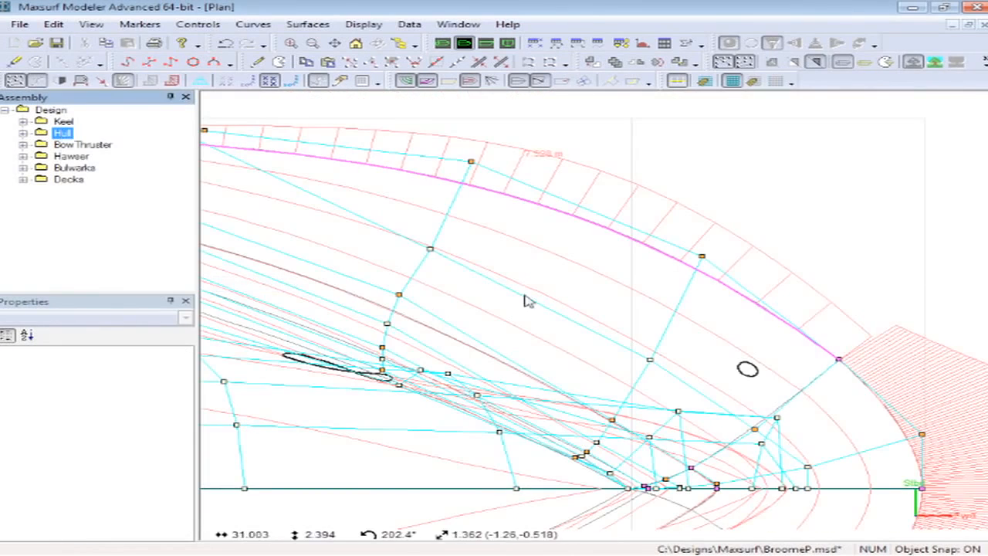
left_click(692, 276)
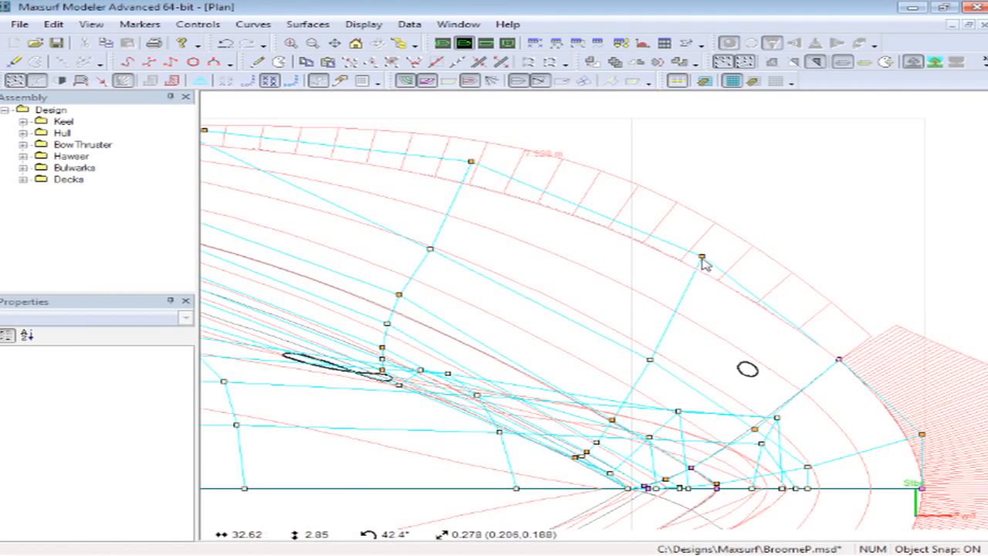
mouse_move(701, 261)
left_mouse_down()
mouse_move(731, 234)
mouse_move(711, 270)
left_mouse_up()
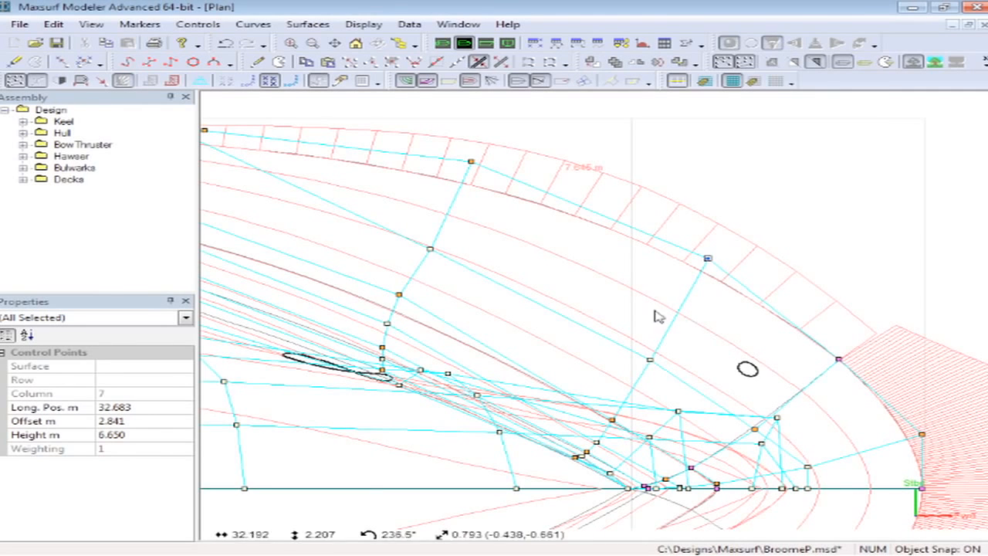
left_click(564, 285)
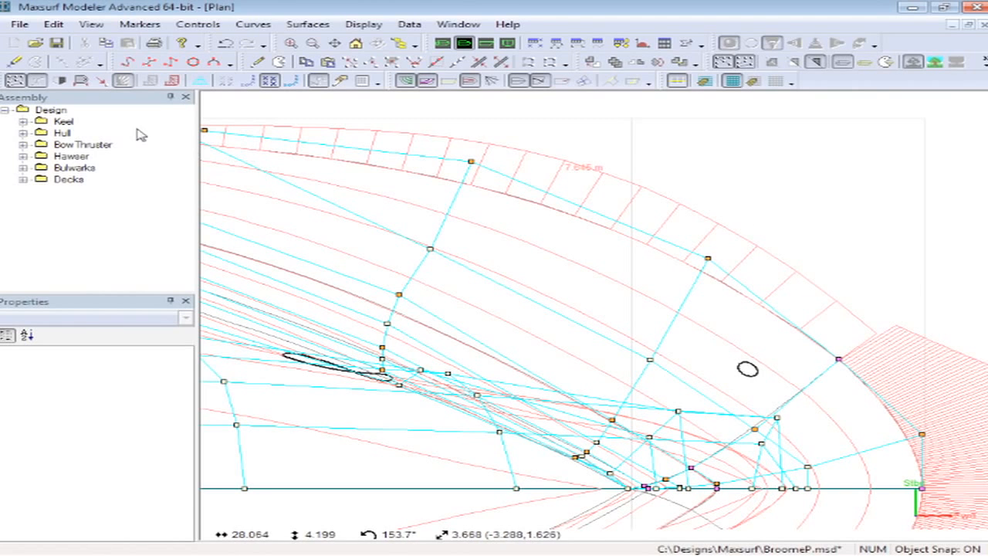
- Switch to the perspective view and render the hull with Gaussian curvature shading
left_click(61, 82)
left_click(443, 43)
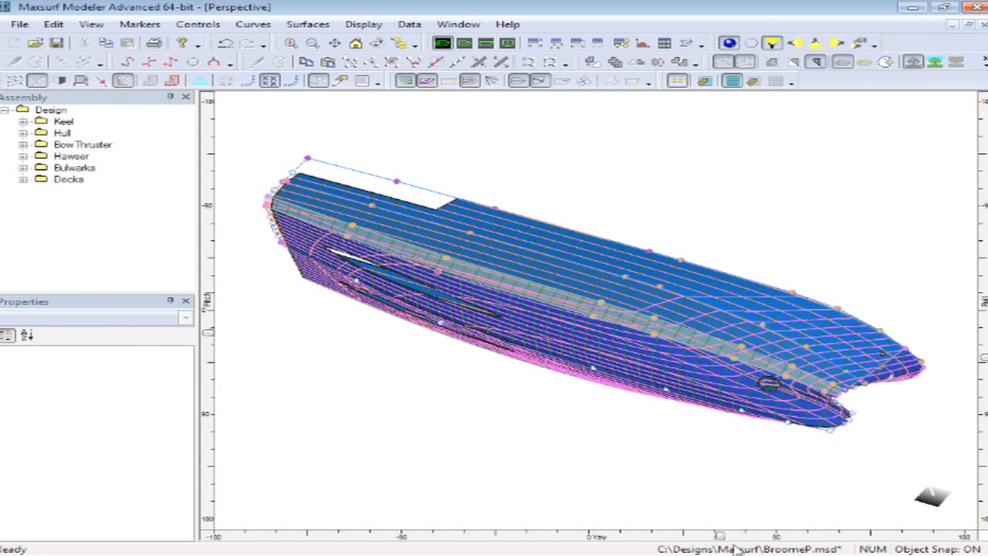
left_click_drag(720, 538, 578, 374)
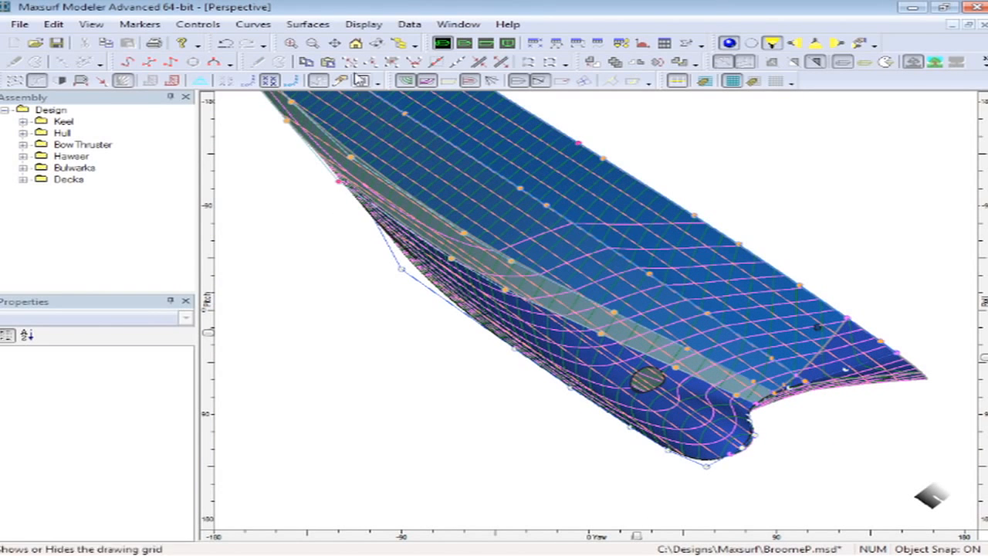
left_click(363, 24)
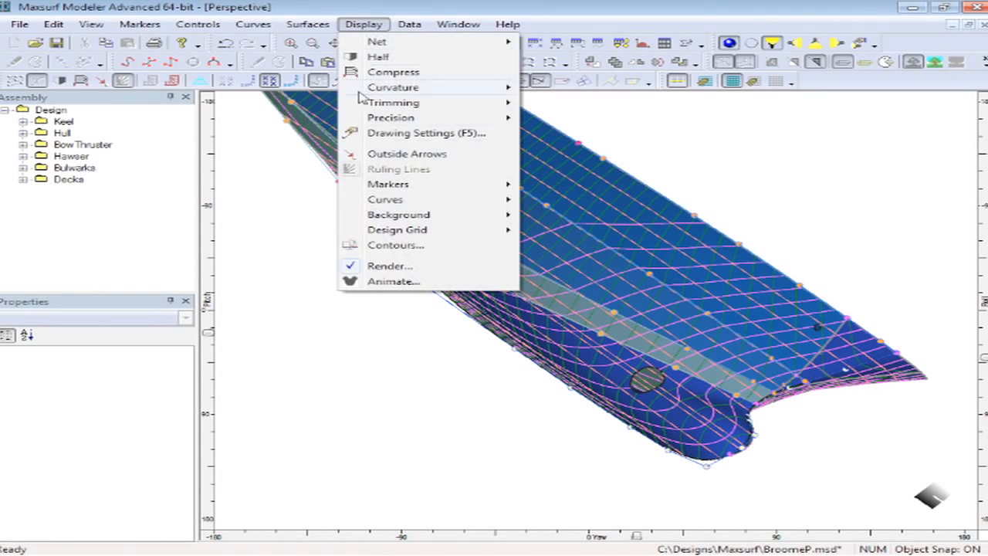
left_click(390, 266)
left_click(395, 265)
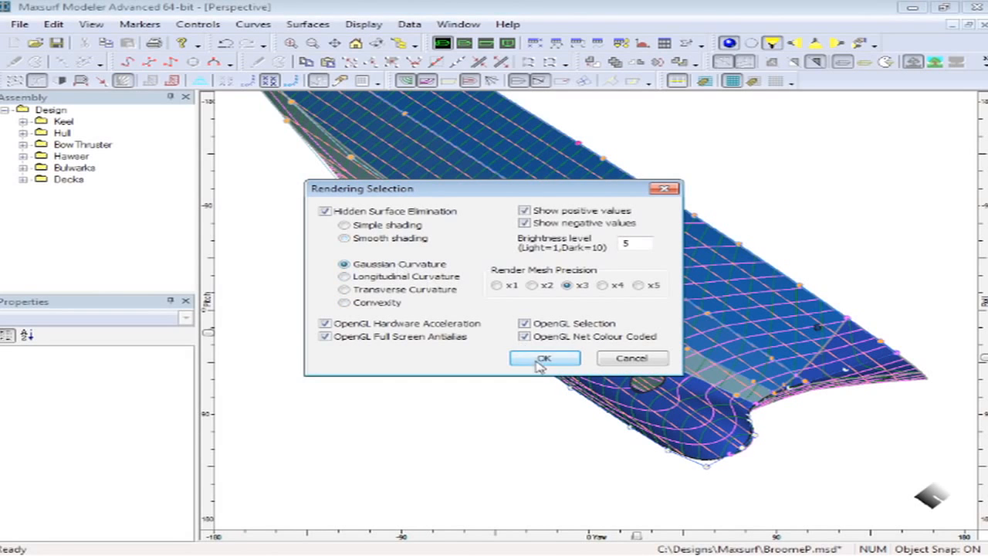
left_click(552, 358)
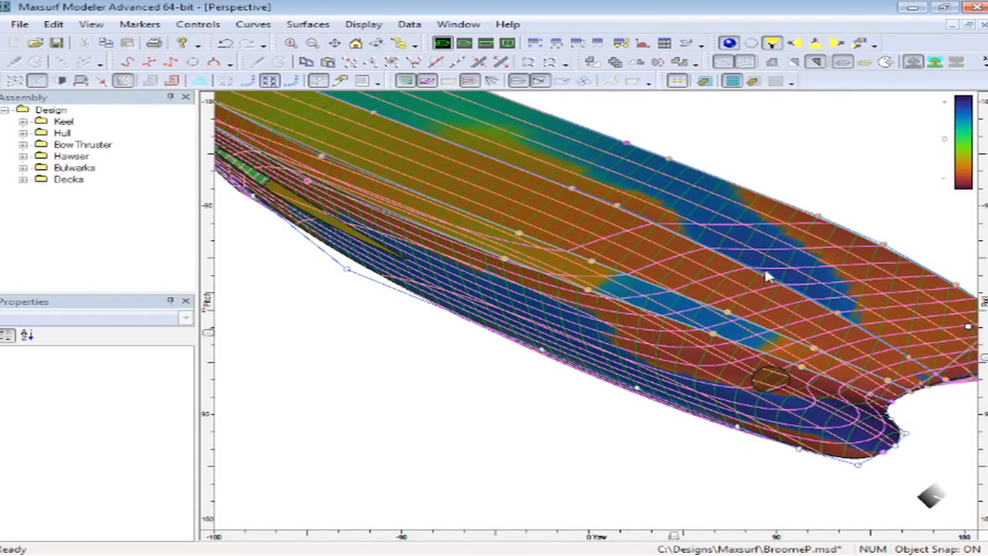
- Lock the TOPSIDES surface and display the control point net of the remaining unlocked surfaces
scroll(822, 302, "up", 2)
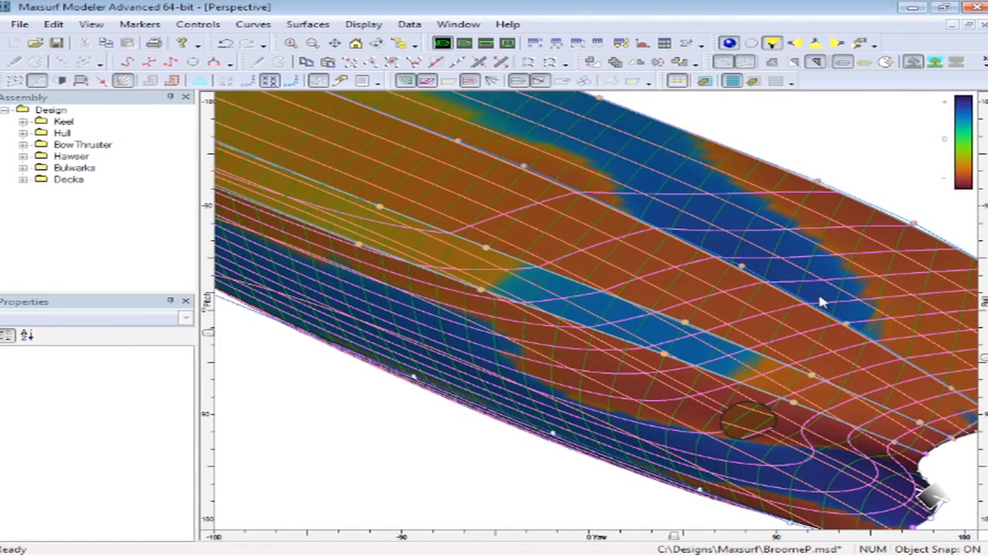
scroll(817, 303, "up", 2)
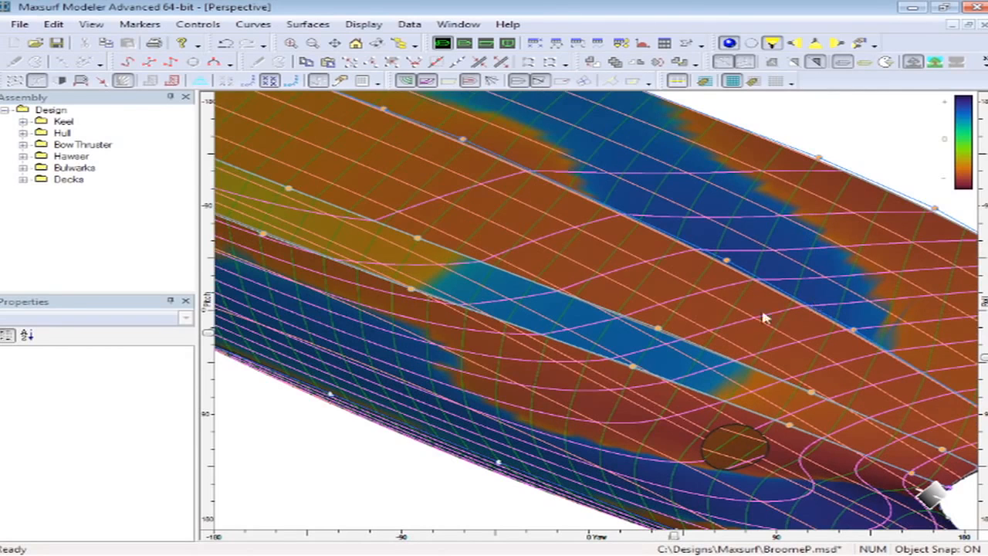
left_click(595, 264)
right_click(596, 263)
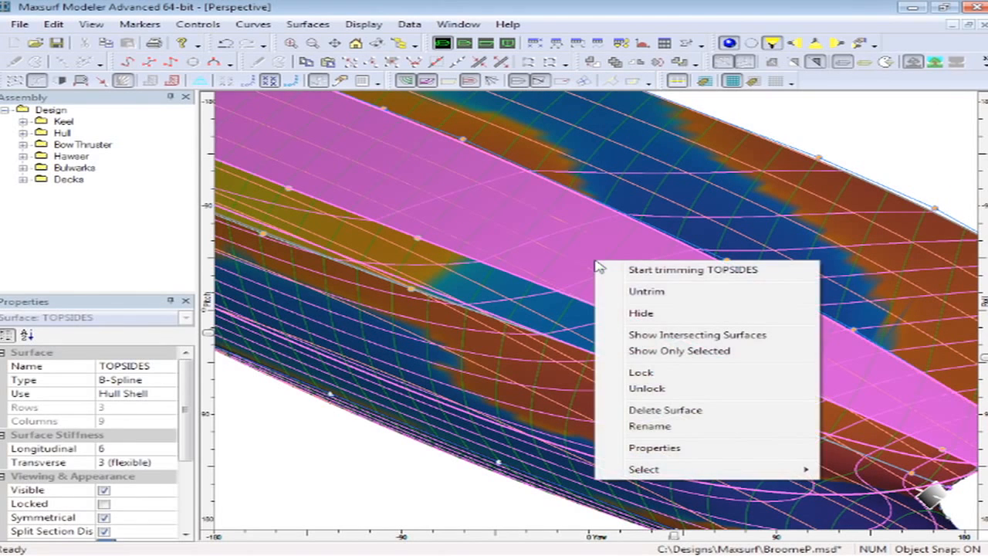
left_click(599, 373)
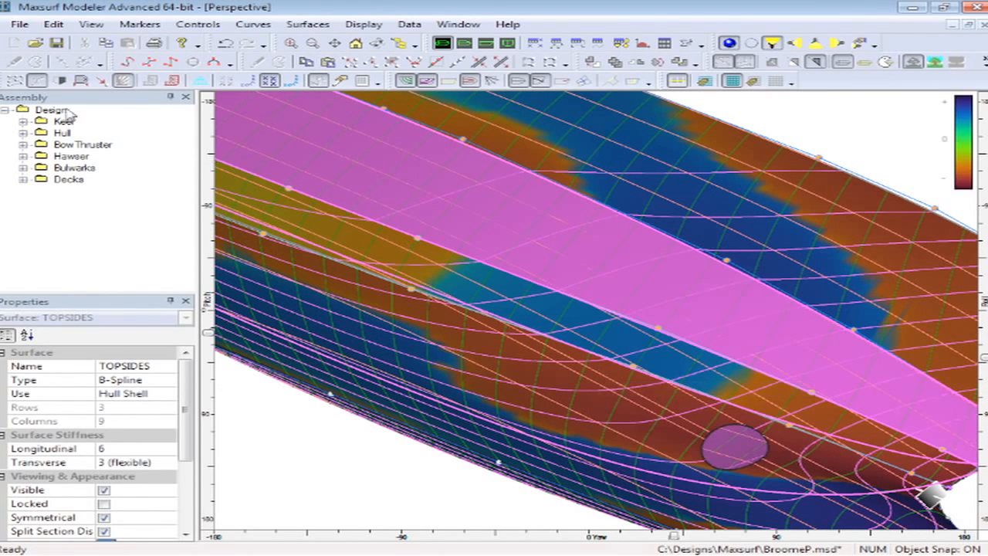
left_click(15, 80)
left_click(424, 488)
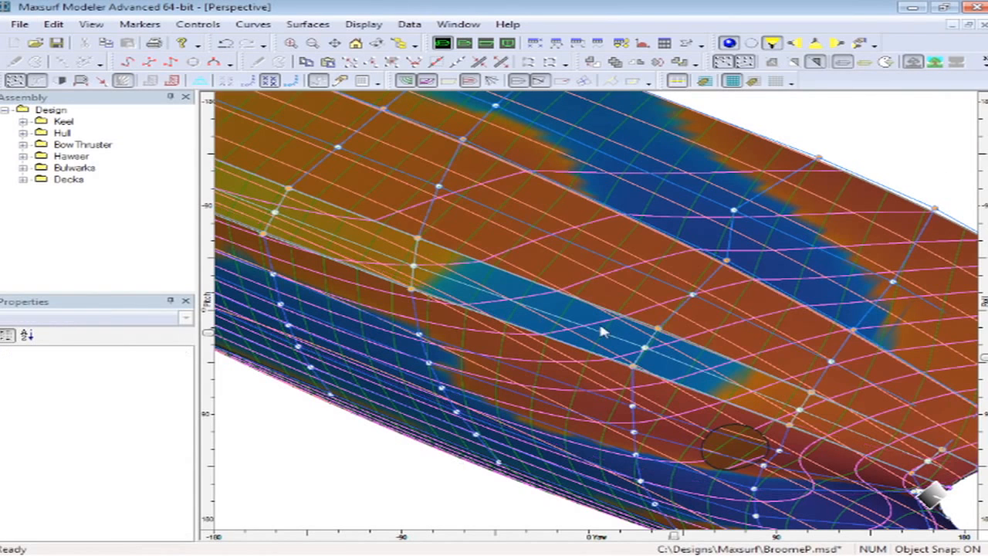
- Drag the topsides control point at row 1, column 5 slightly to fair the curvature
left_click(692, 298)
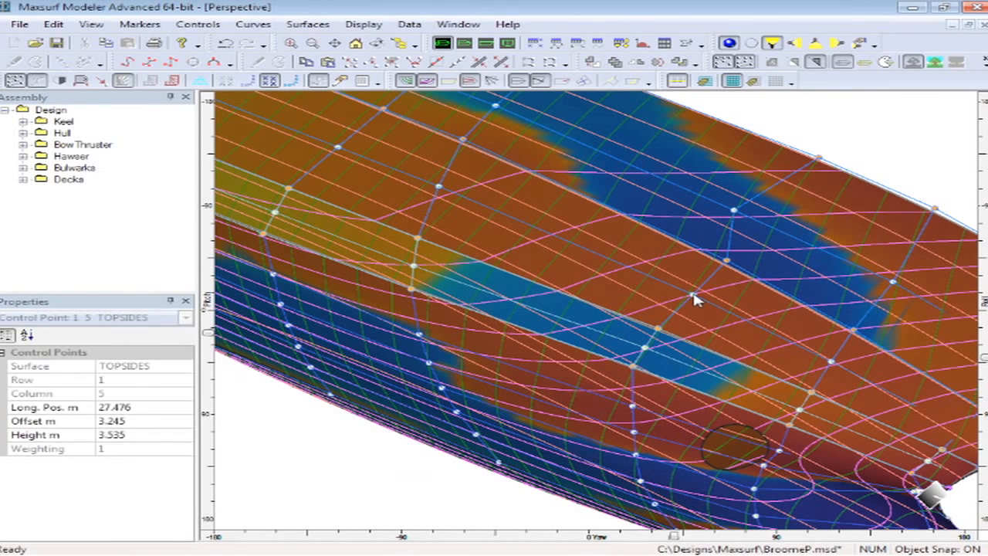
mouse_move(693, 298)
left_mouse_down()
mouse_move(683, 290)
mouse_move(698, 303)
mouse_move(688, 296)
left_mouse_up()
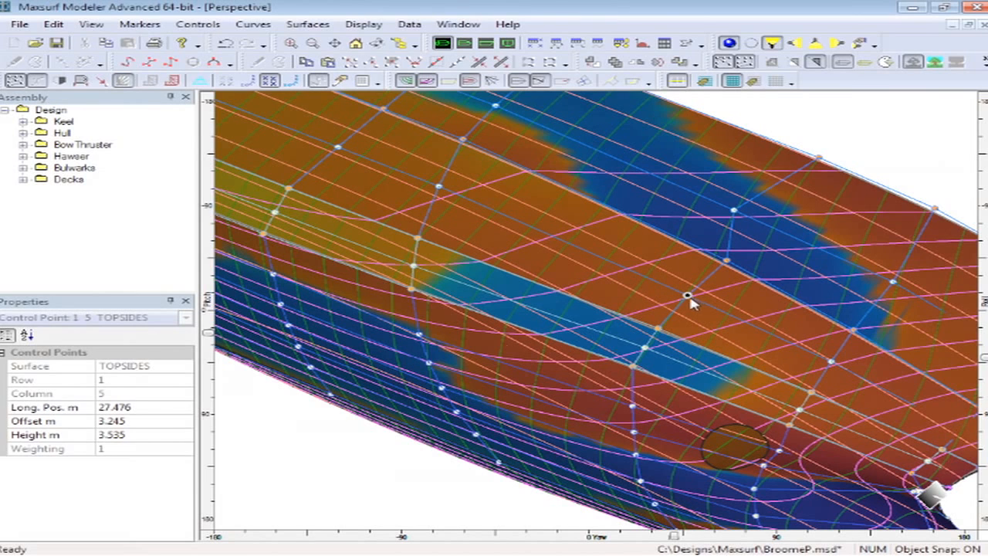
left_click(134, 407)
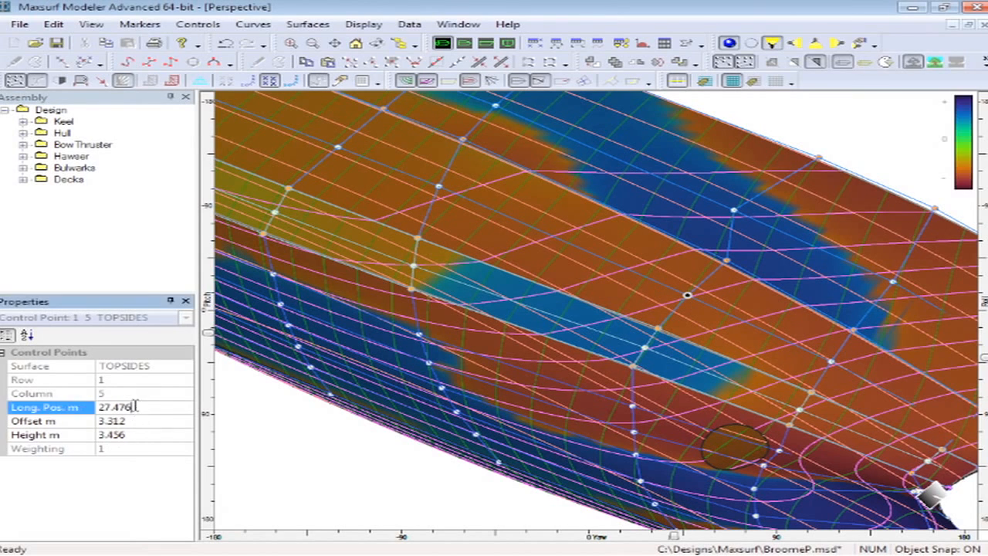
left_click_drag(133, 422, 113, 422)
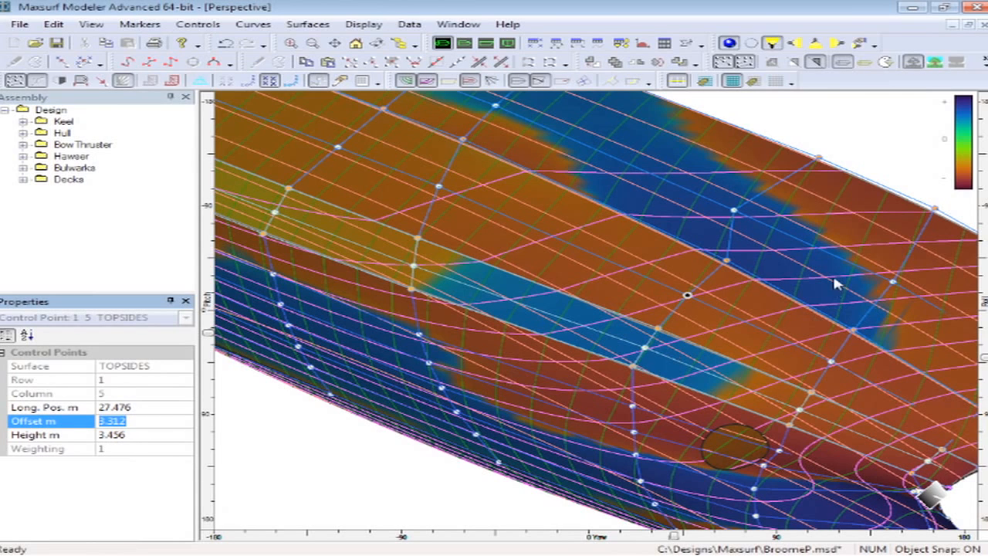
- Open the hydrostatics at the DWL and review the displacement, prismatic coefficient and LCB values
left_click(409, 492)
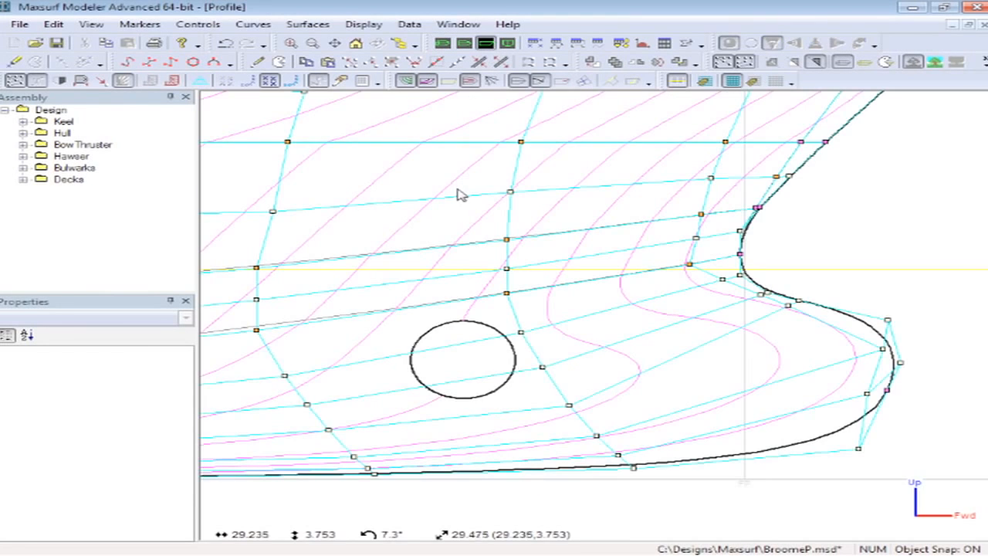
scroll(408, 224, "down", 5)
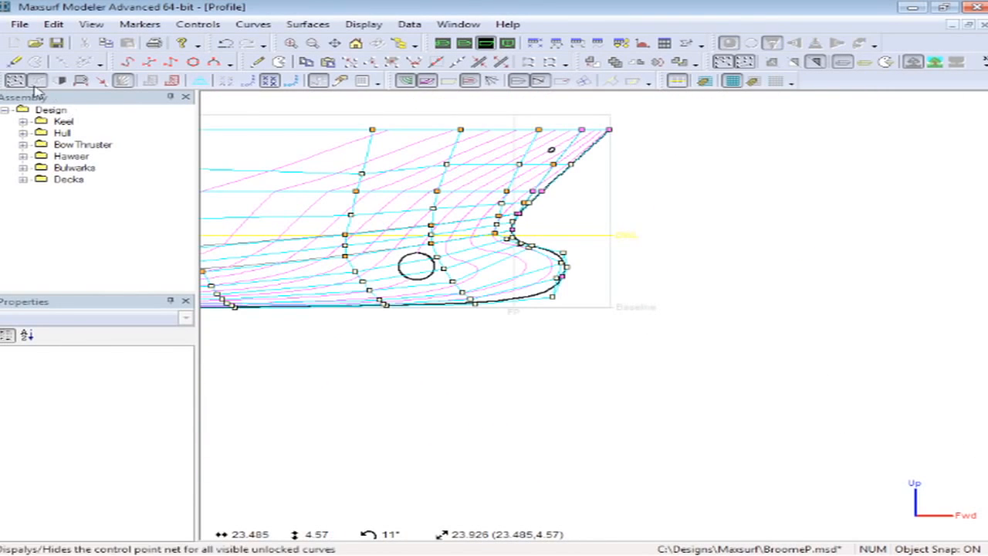
scroll(287, 225, "down", 3)
middle_click_drag(286, 225, 587, 338)
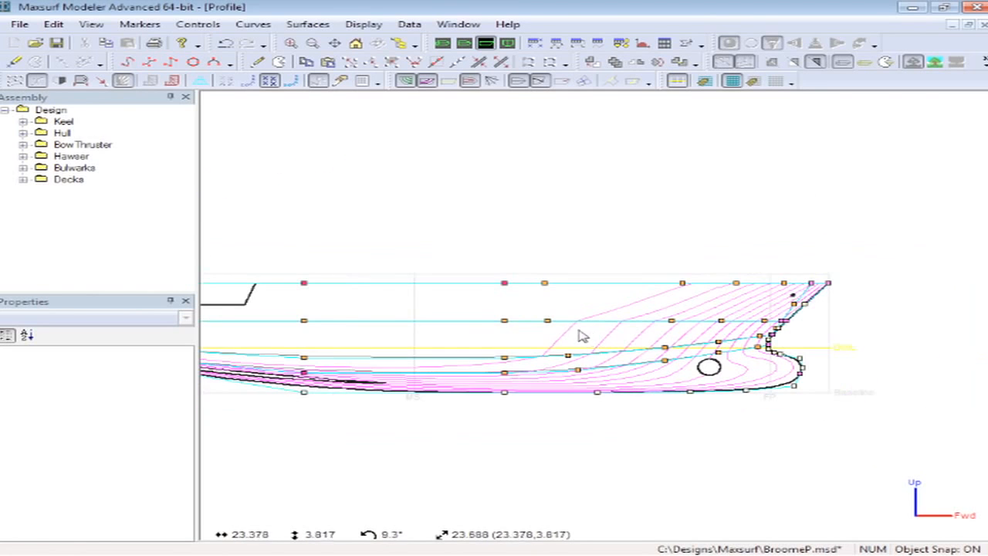
left_click(410, 24)
left_click(459, 242)
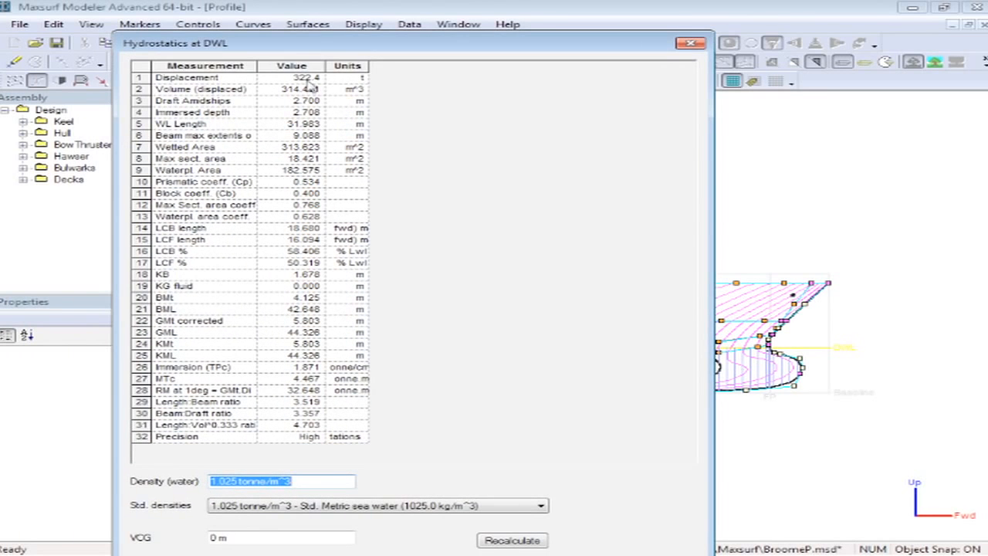
left_click(312, 79)
left_click(302, 184)
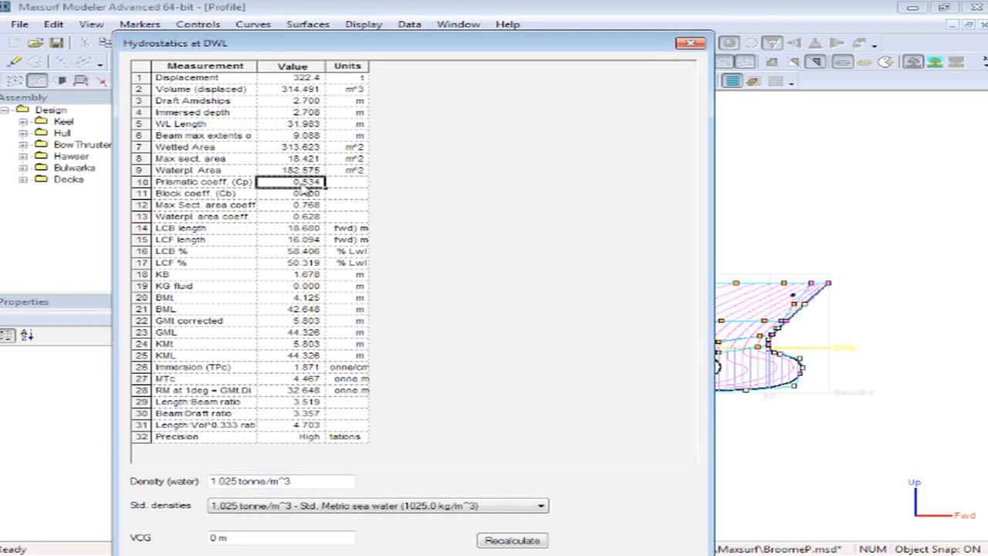
left_click(291, 229)
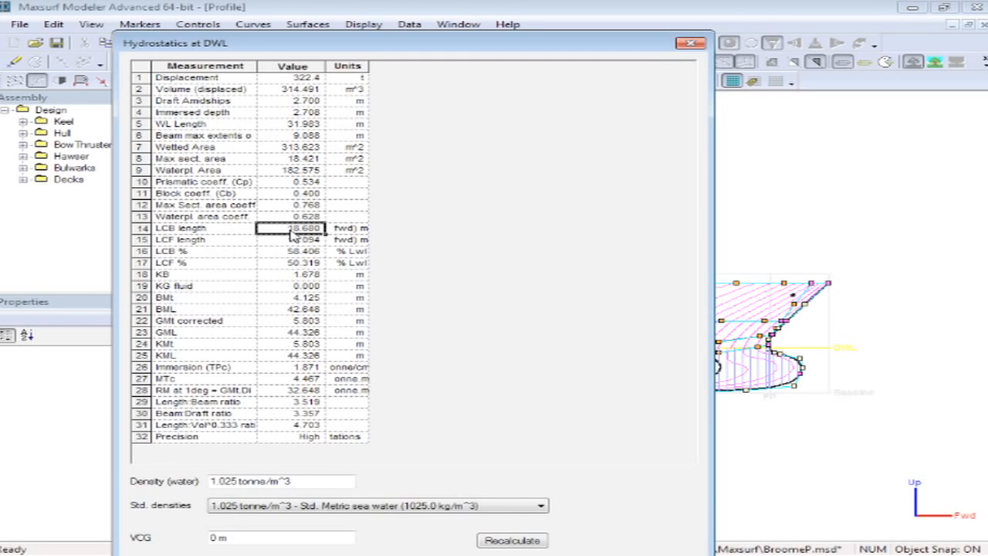
left_click(691, 43)
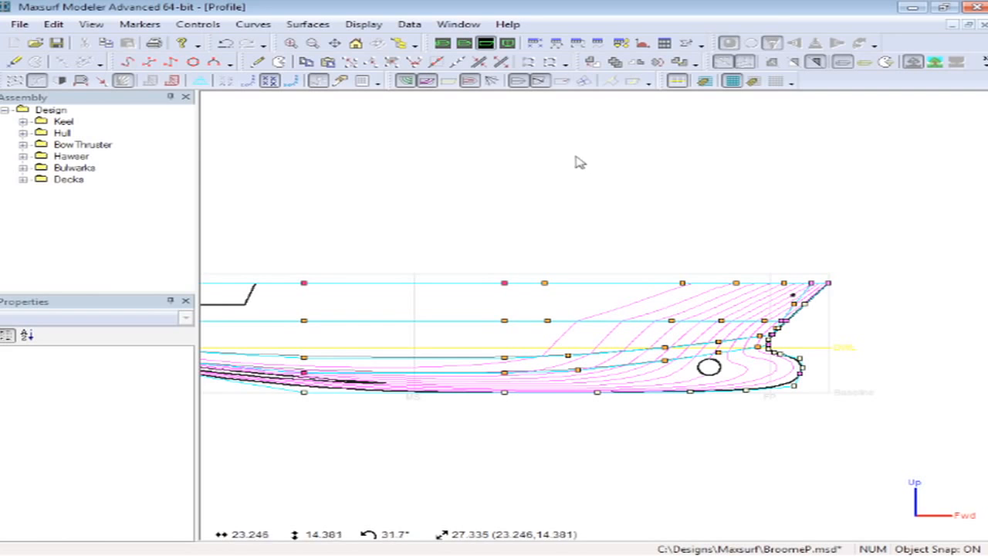
- View the curve of areas, then show all assemblies of the design in the profile view
left_click(641, 45)
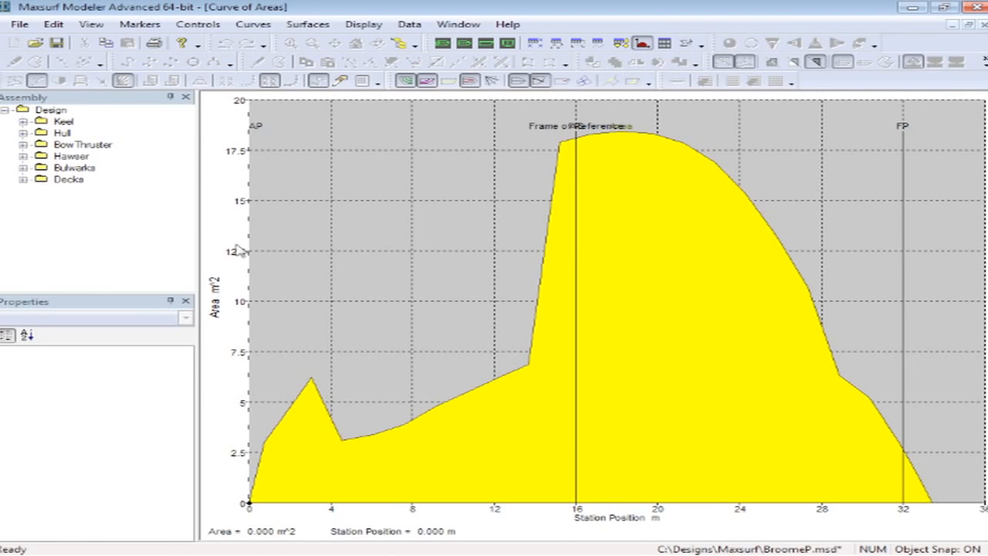
right_click(49, 114)
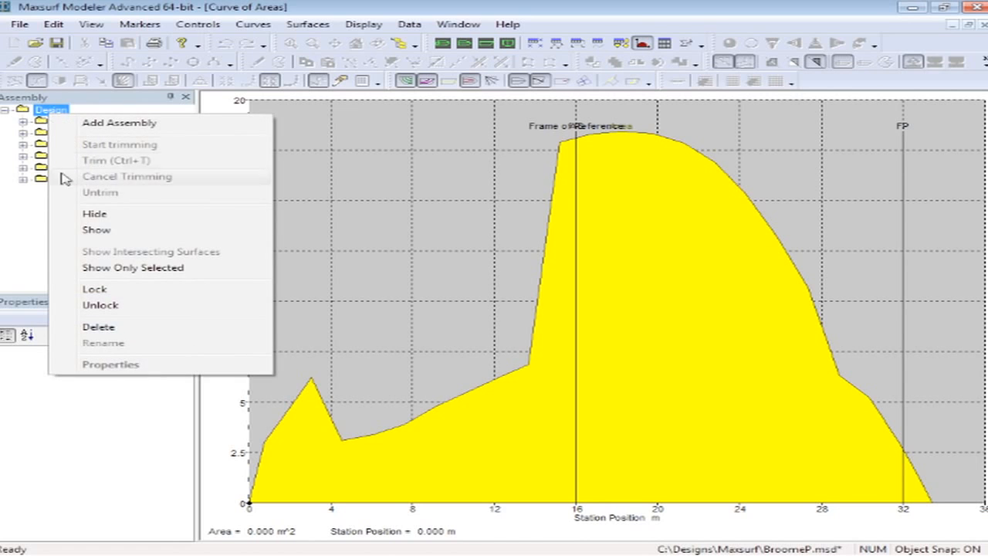
left_click(89, 229)
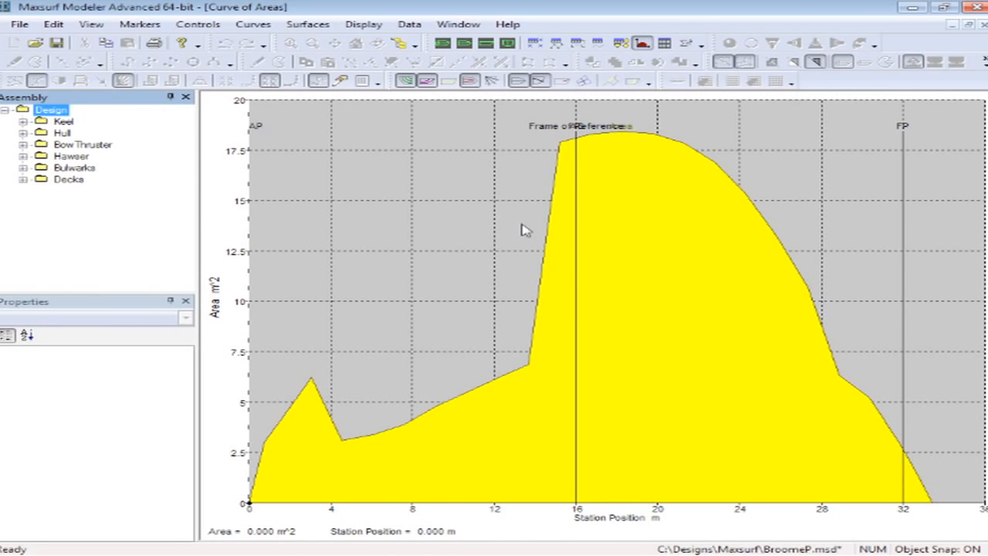
left_click(486, 42)
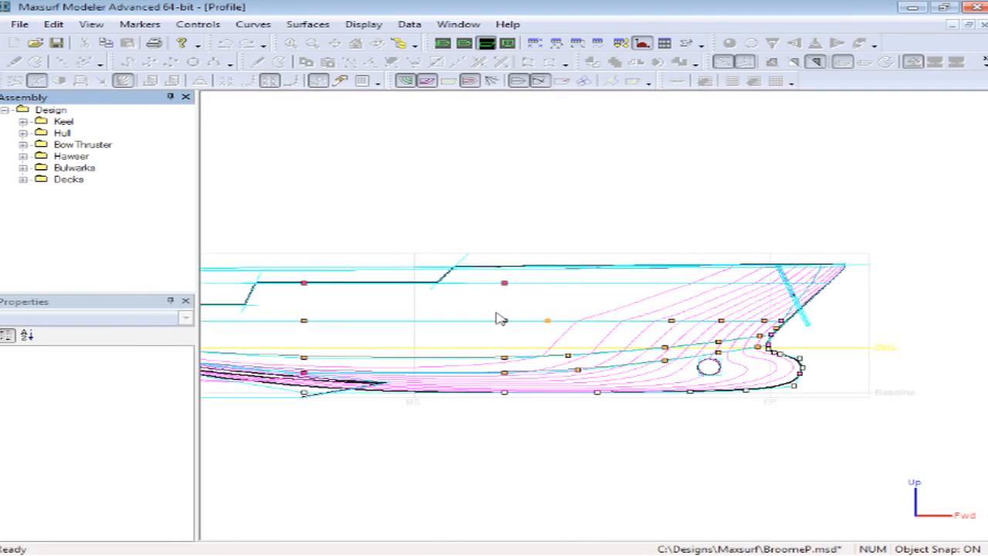
middle_click_drag(409, 260, 545, 277)
scroll(540, 263, "up", 2)
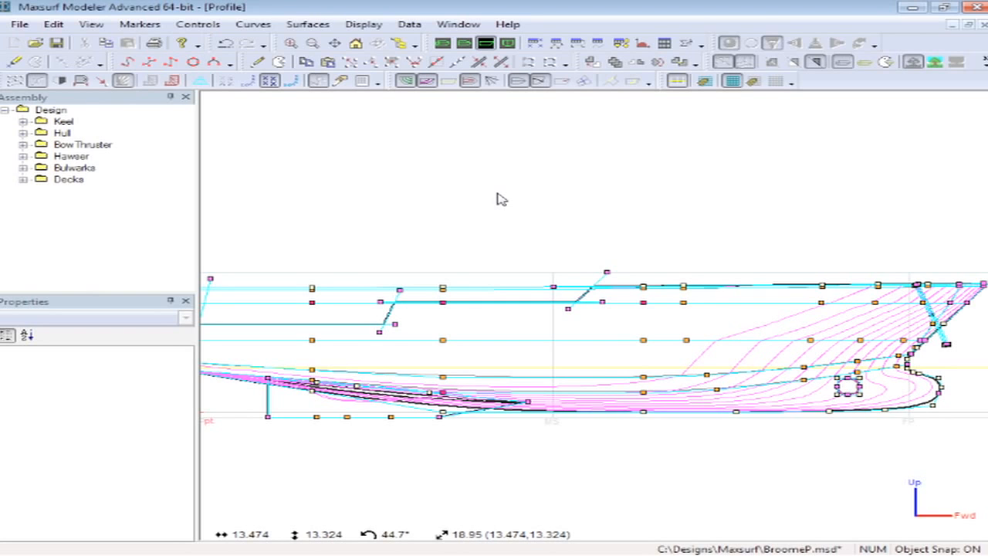
- Lock the whole Design assembly and inspect the rendered hull in perspective
key("ctrl+1")
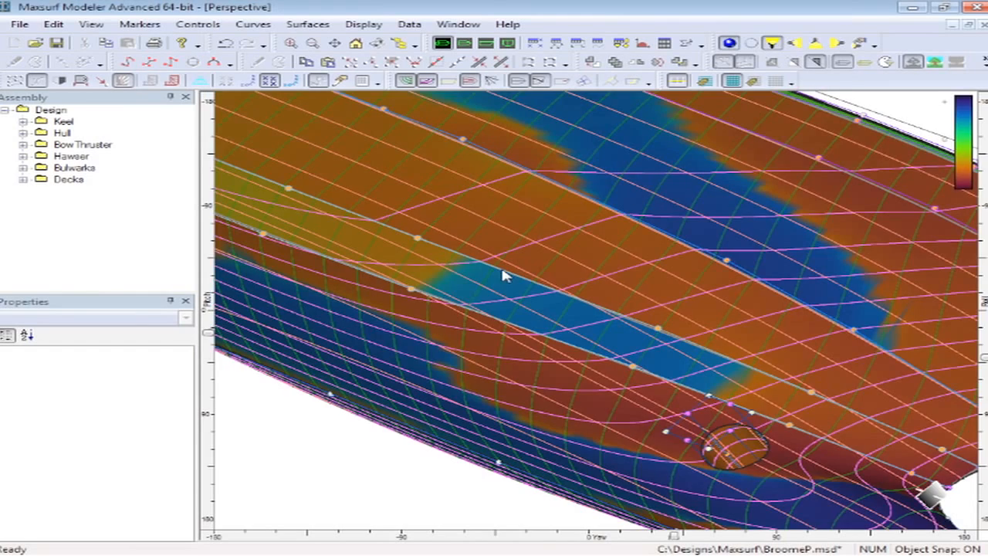
scroll(465, 279, "down", 4)
middle_click_drag(401, 237, 547, 319)
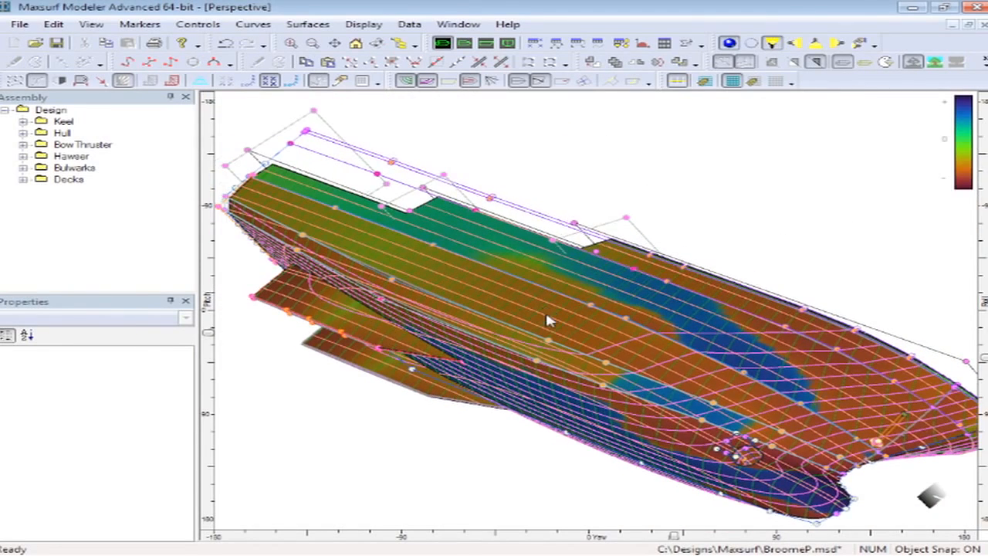
right_click(51, 110)
left_click(99, 289)
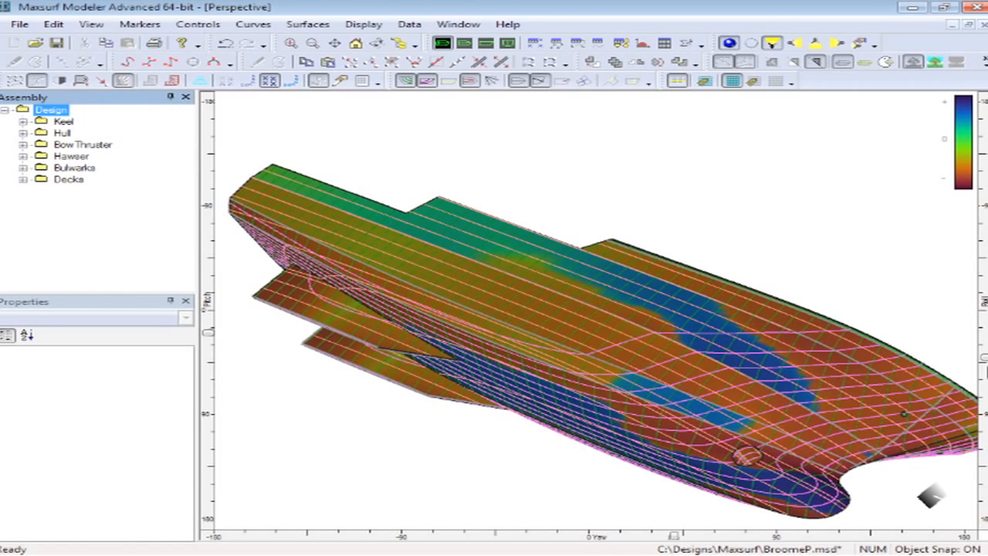
left_click_drag(986, 359, 984, 293)
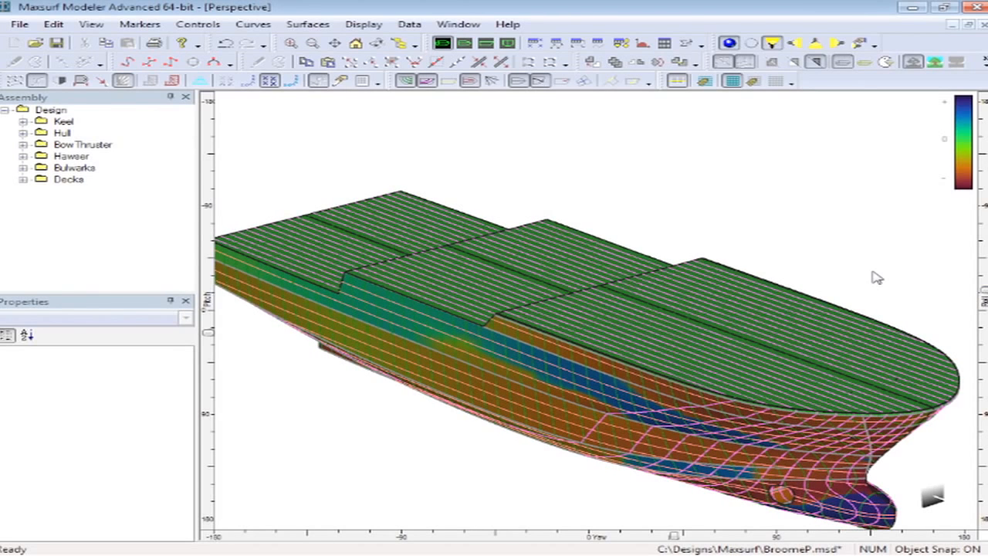
middle_click_drag(691, 342, 692, 301)
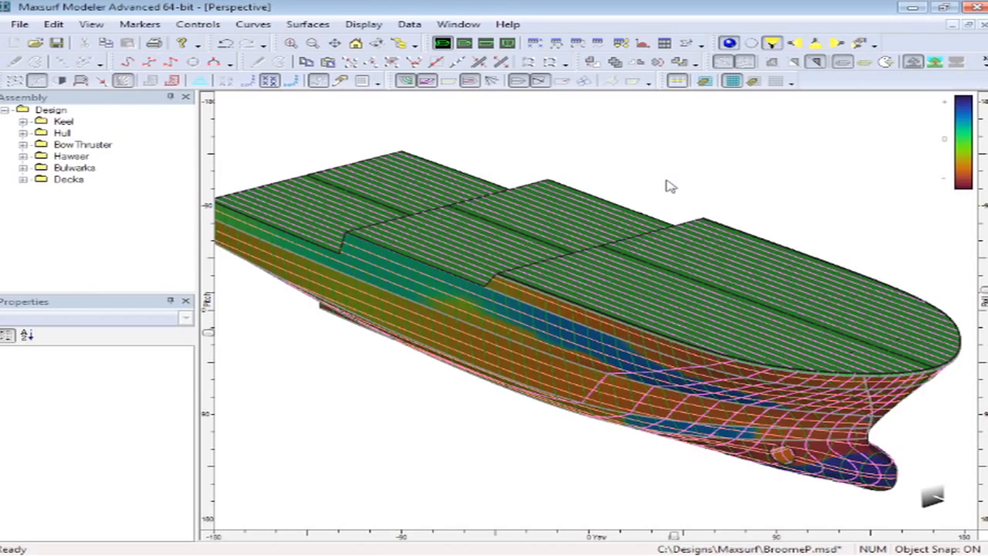